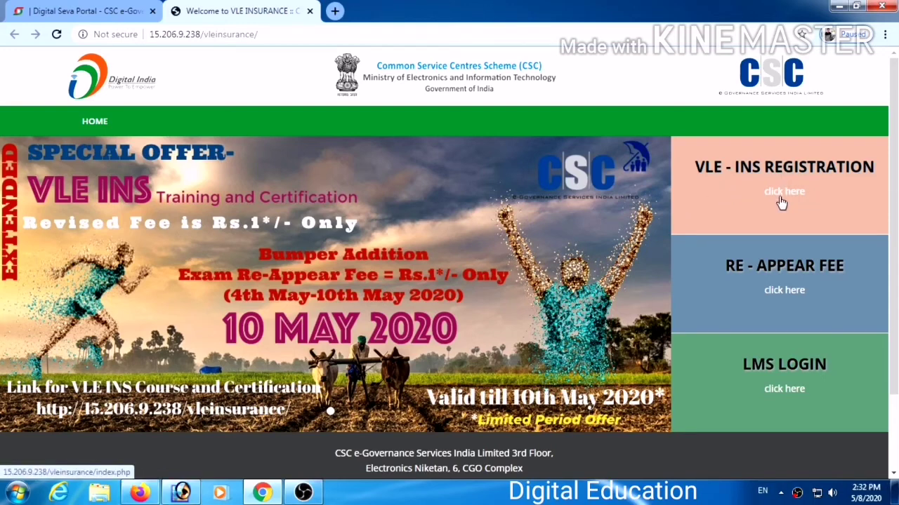
Start VLE-INS registration and sign in with Digital Seva Connect.
left_click(781, 203)
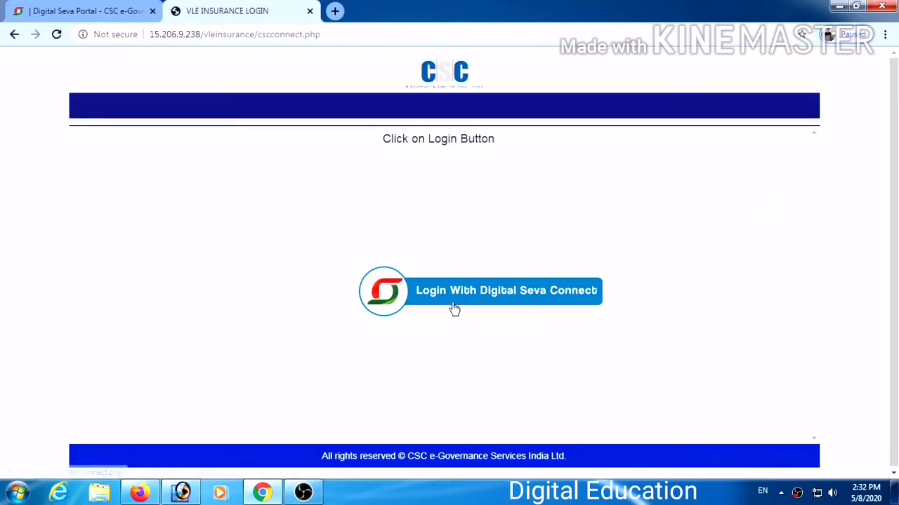
left_click(496, 297)
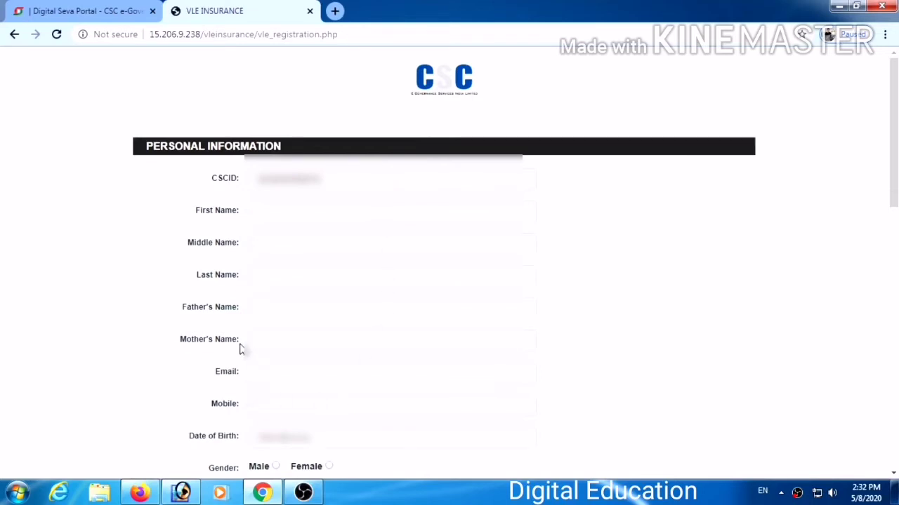
Enter the applicant's first and last name, plus the father's and mother's names.
left_click(271, 204)
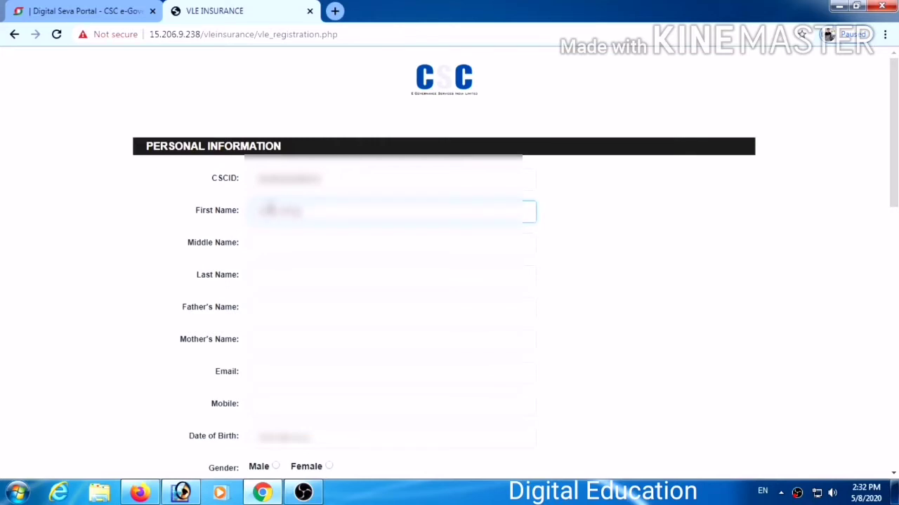
key("Tab")
key("Tab")
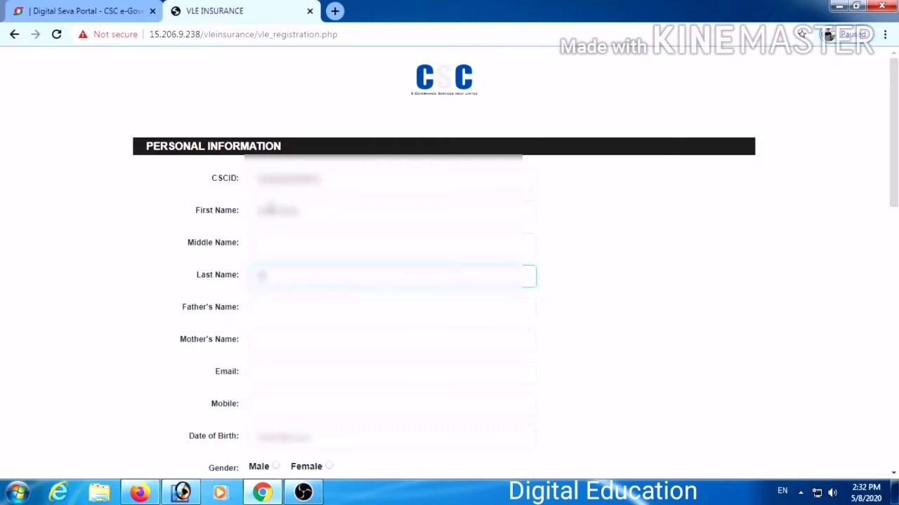
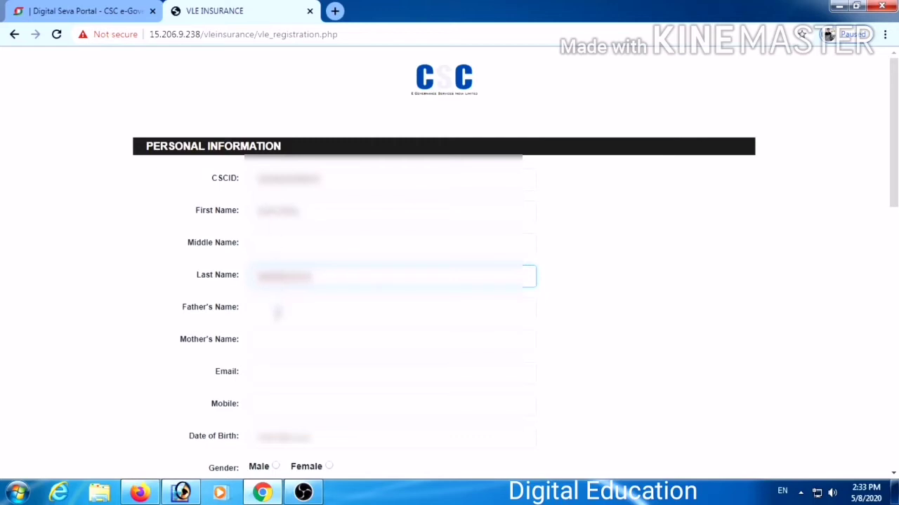
left_click(277, 314)
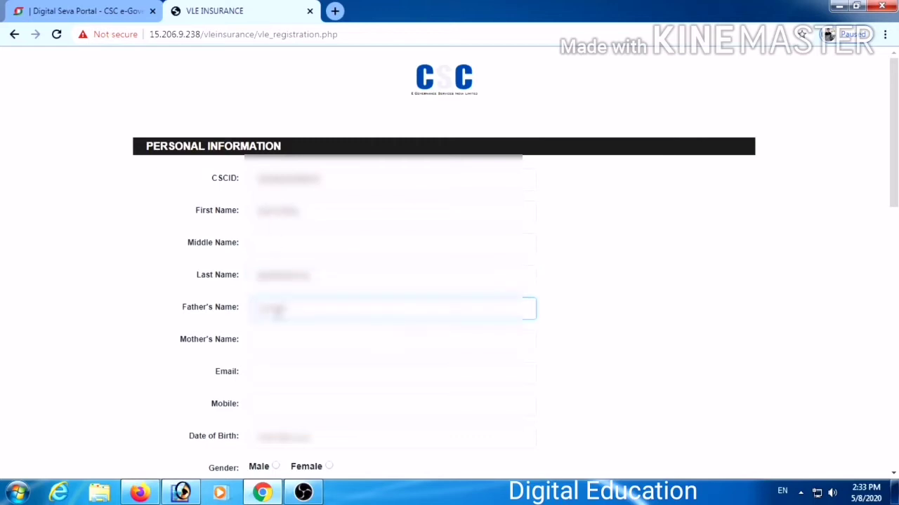
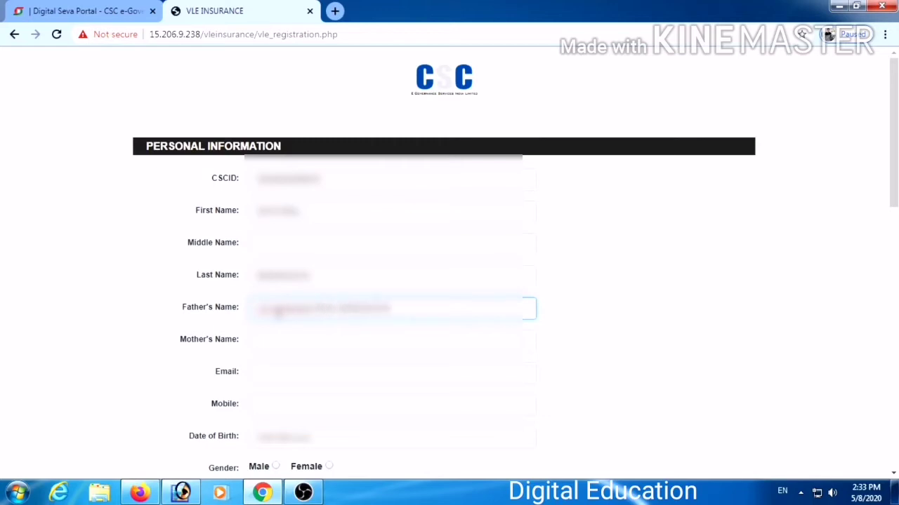
key("Tab")
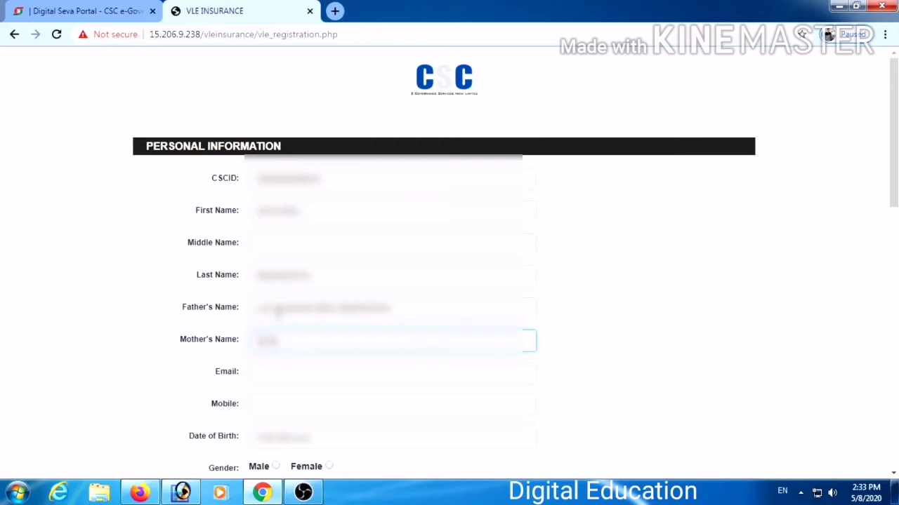
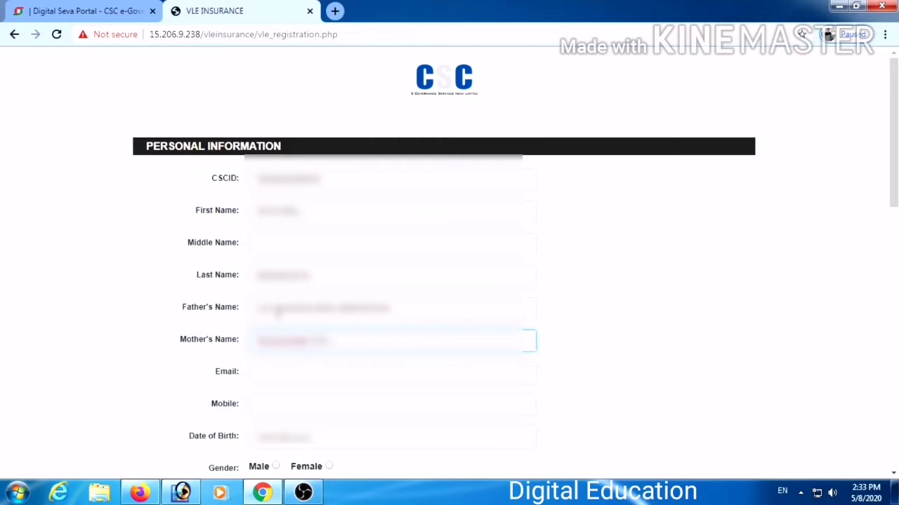
Fill in the applicant's e-mail, mobile number and date of birth, and select Male gender.
key("Tab")
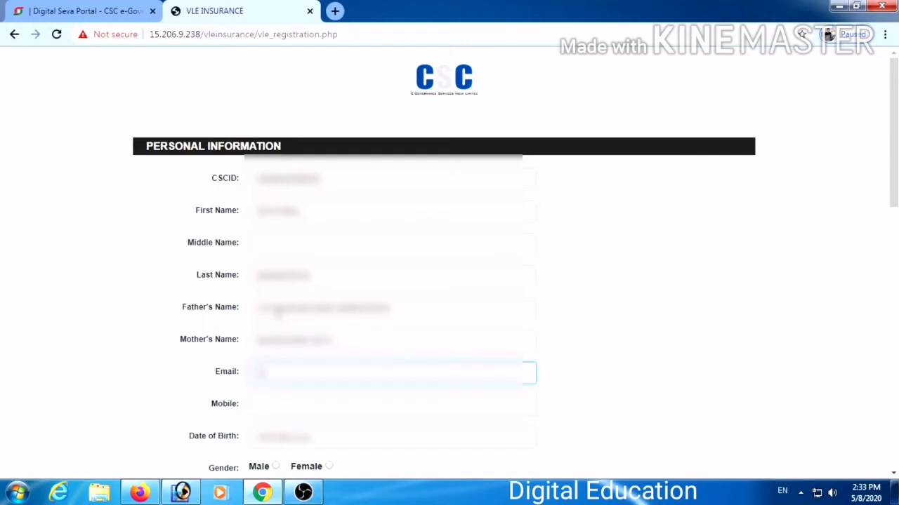
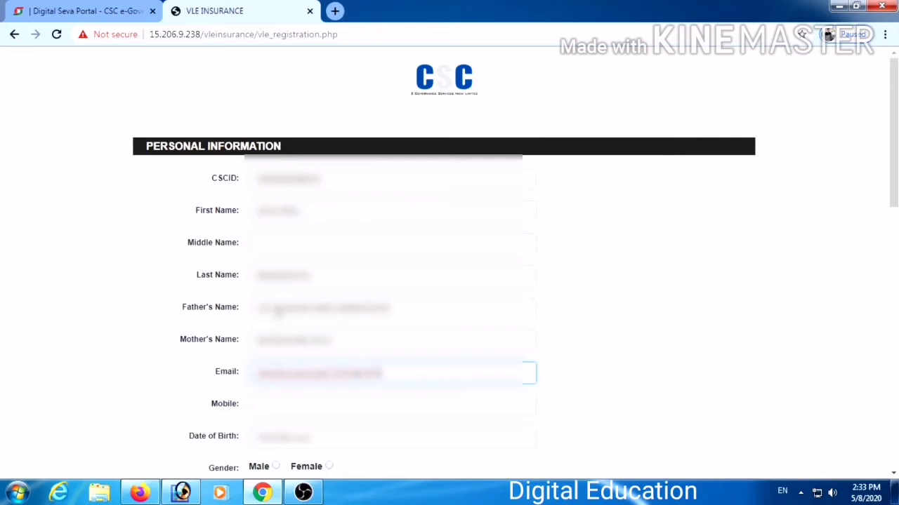
key("Tab")
type("9876543210")
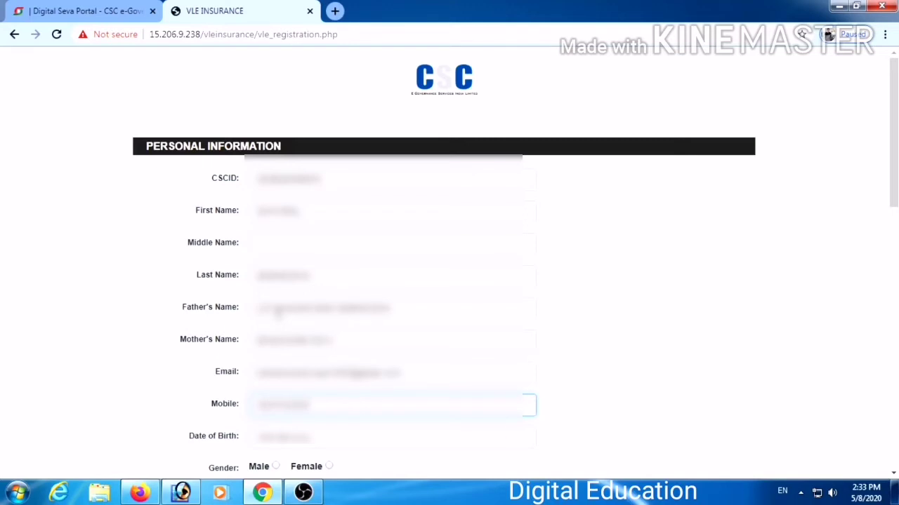
key("Tab")
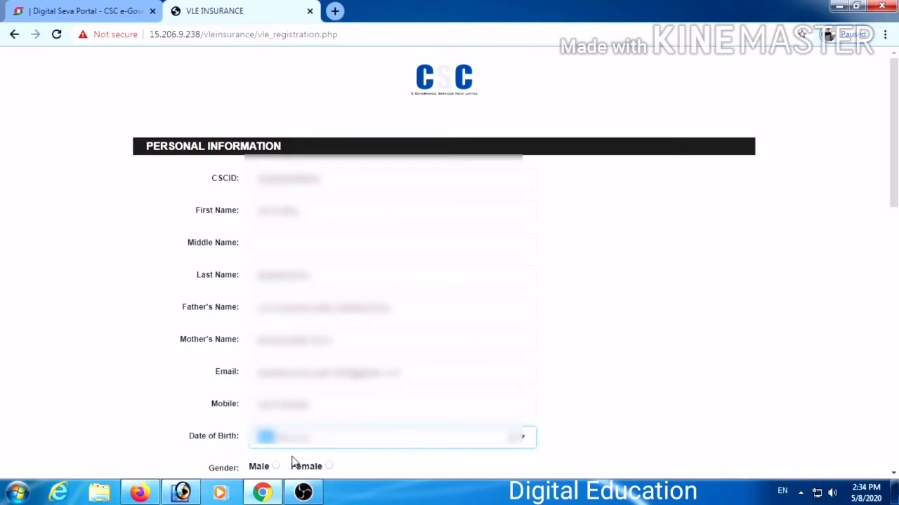
type("01")
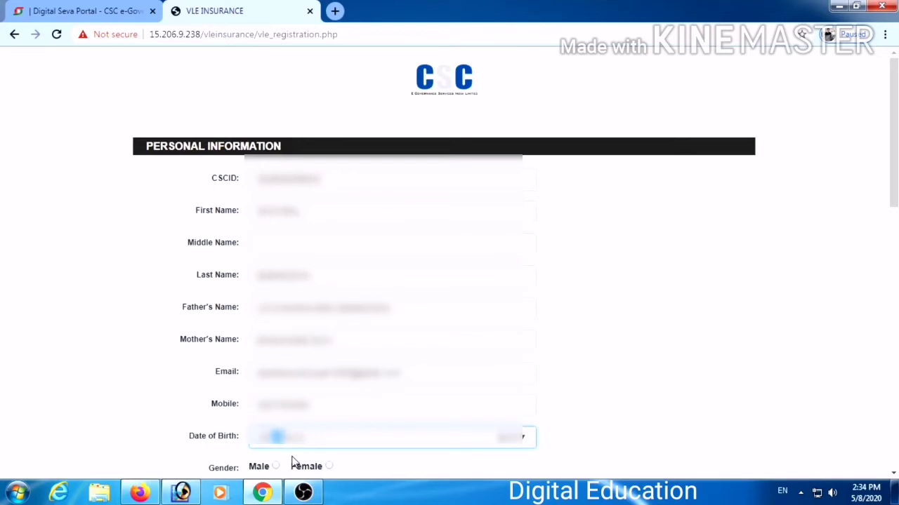
type("01")
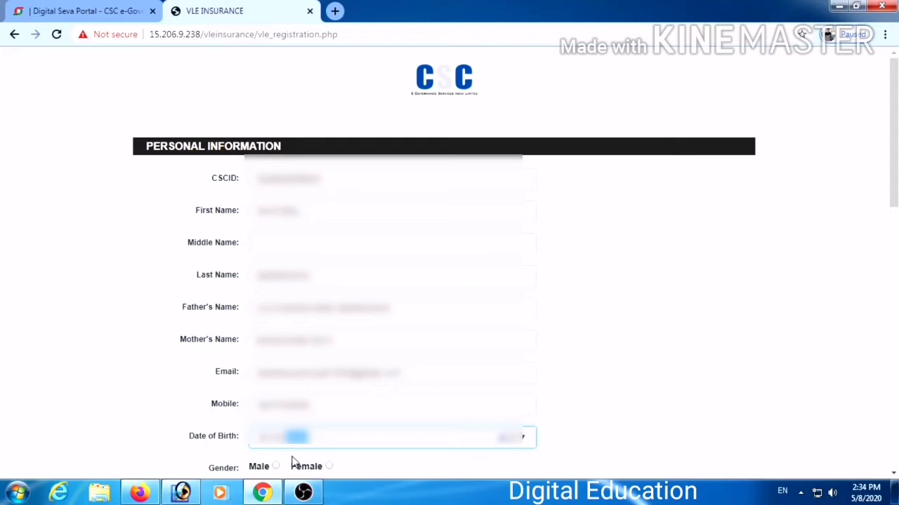
type("999")
left_click(277, 466)
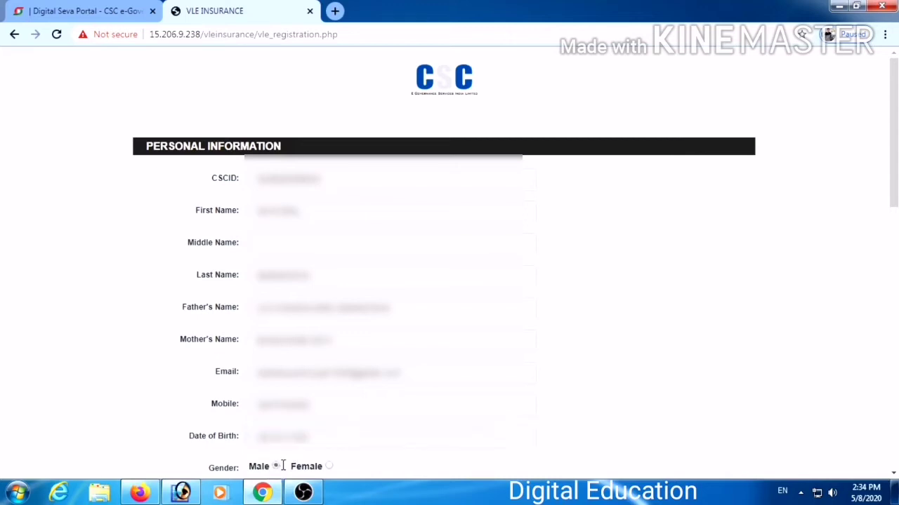
Choose Hindu in the Religion dropdown and OBC in the Category dropdown.
scroll(365, 286, "down", 7)
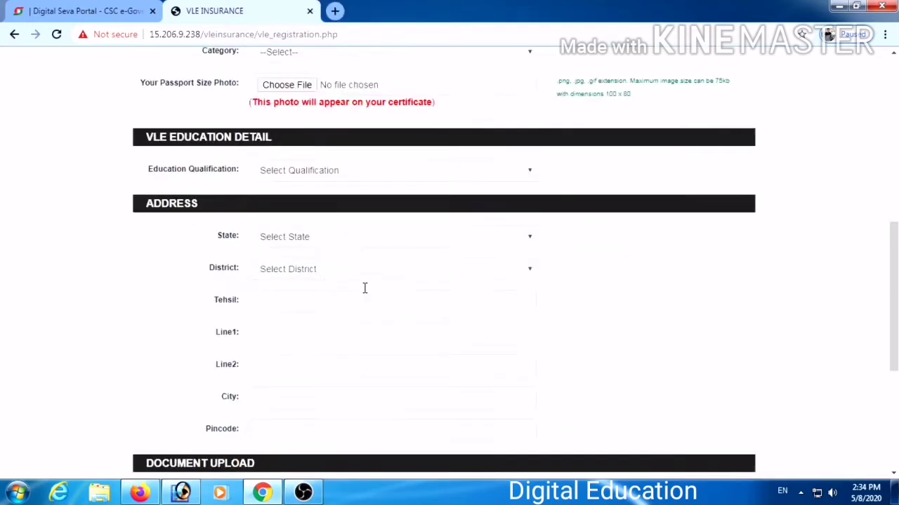
scroll(365, 286, "up", 2)
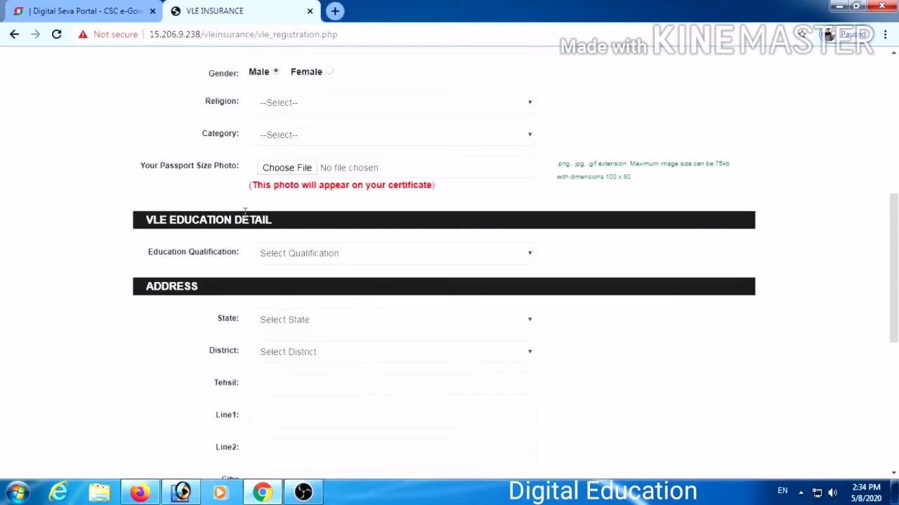
left_click(264, 111)
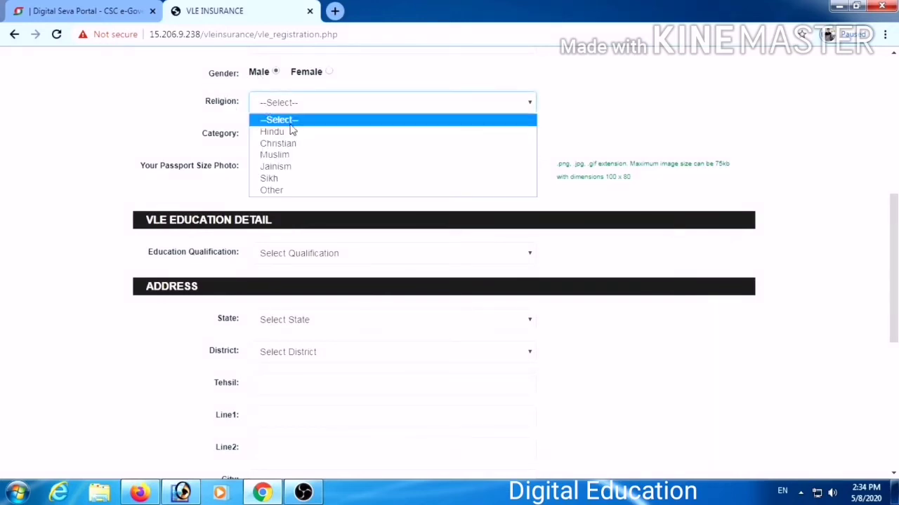
left_click(283, 132)
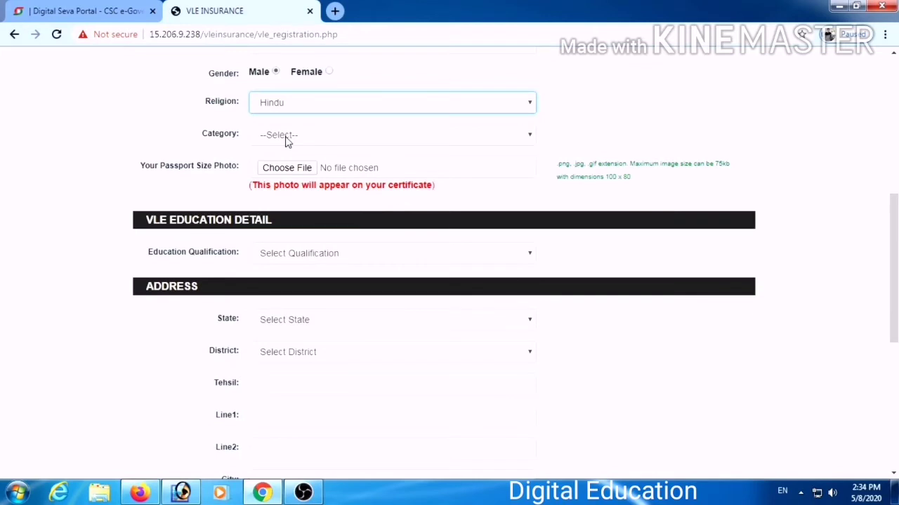
left_click(285, 137)
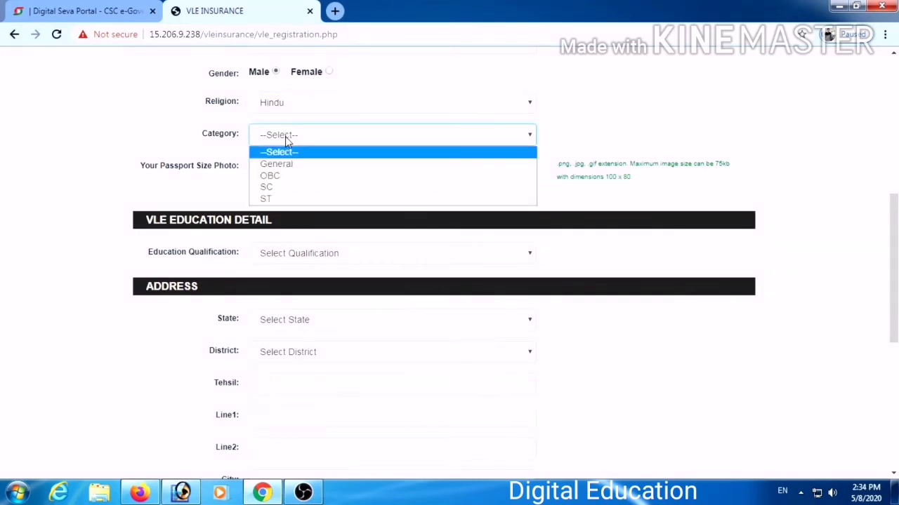
left_click(285, 175)
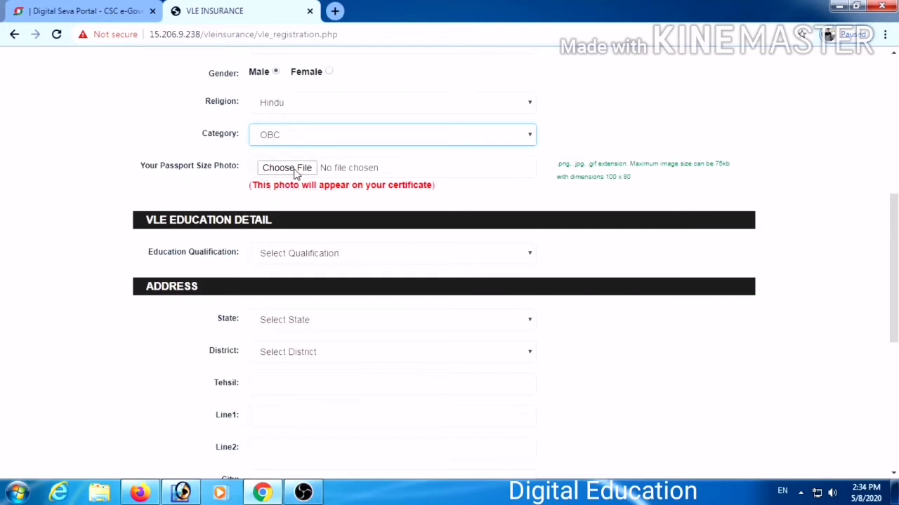
Find the passport-size photo JPG through the file search and attach it.
left_click(292, 170)
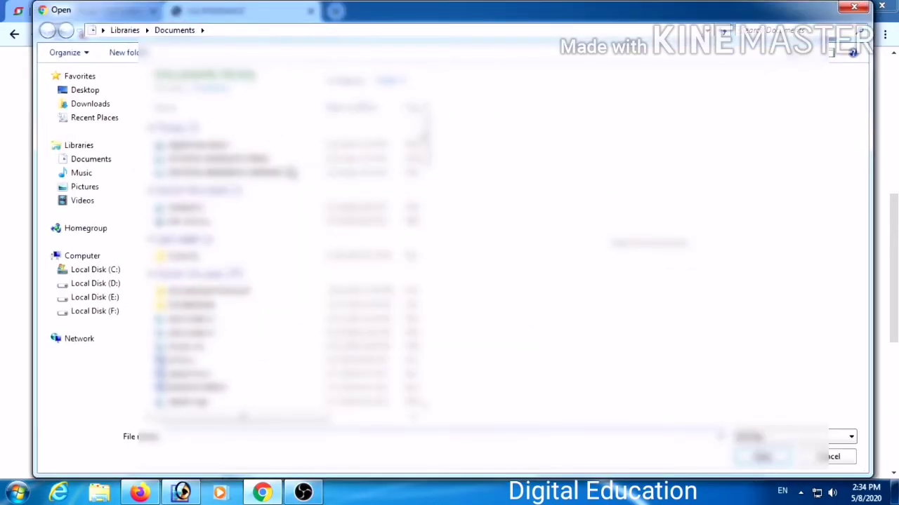
left_click(758, 31)
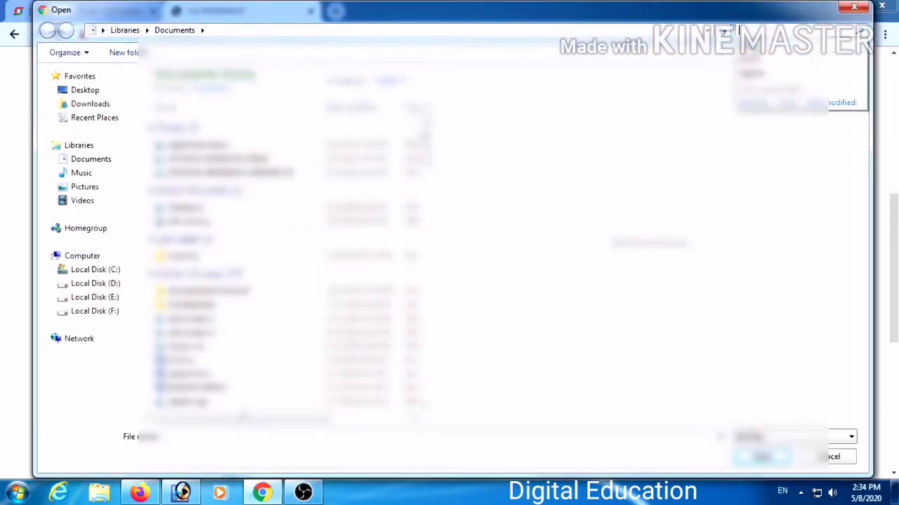
left_click(749, 59)
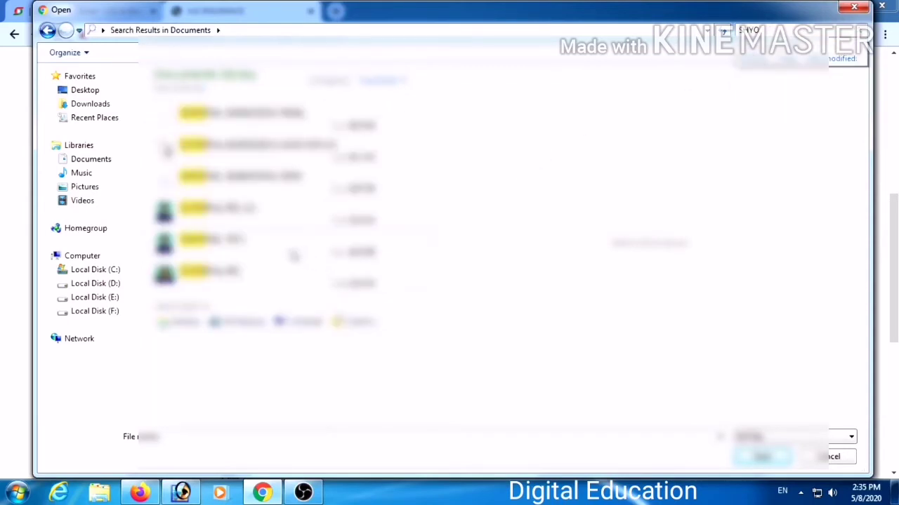
double_click(205, 242)
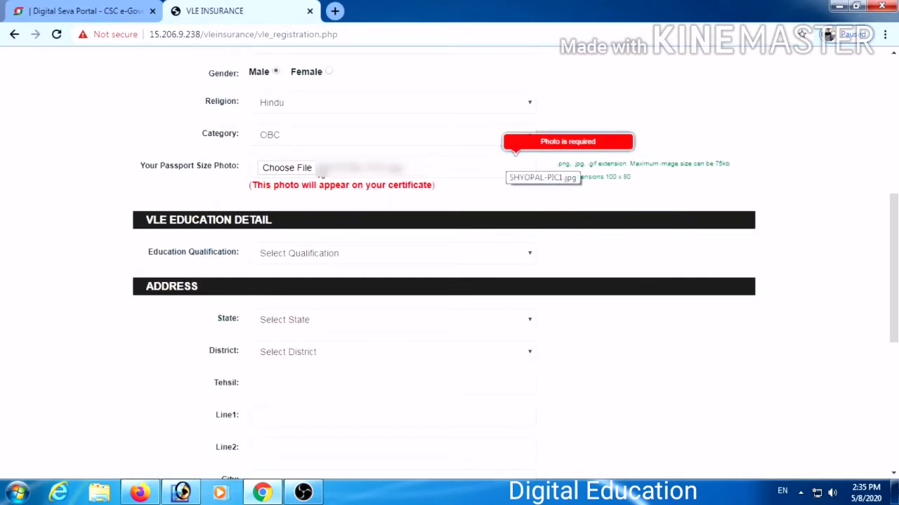
Set Education Qualification to Graduate, State to RAJASTHAN, and pick the district.
left_click(318, 260)
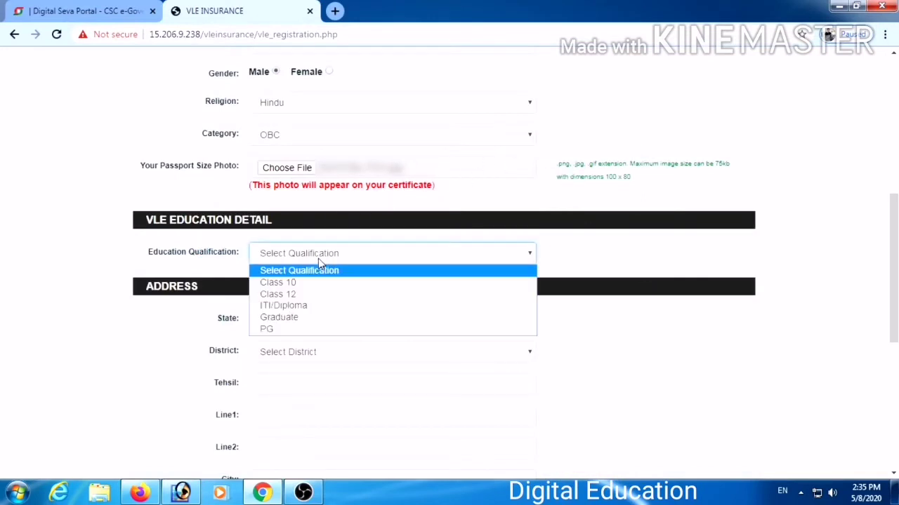
left_click(283, 321)
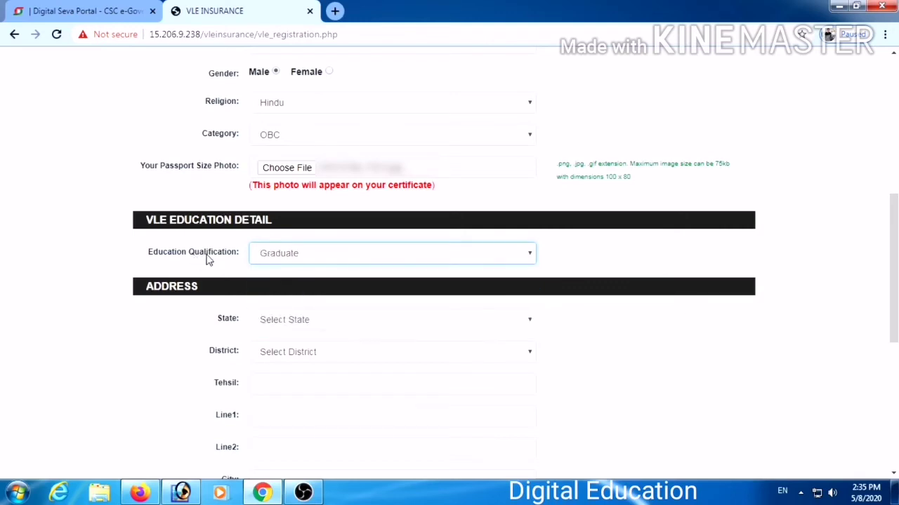
left_click(301, 320)
key("r")
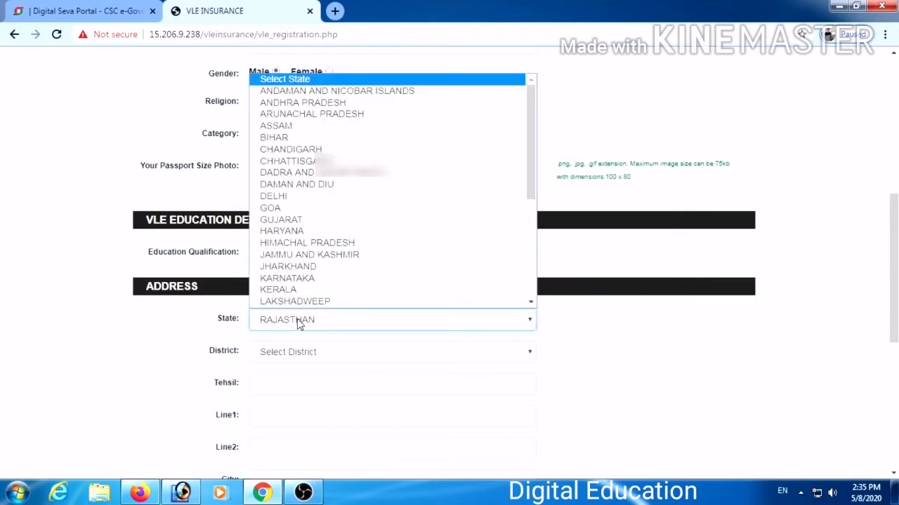
left_click(299, 322)
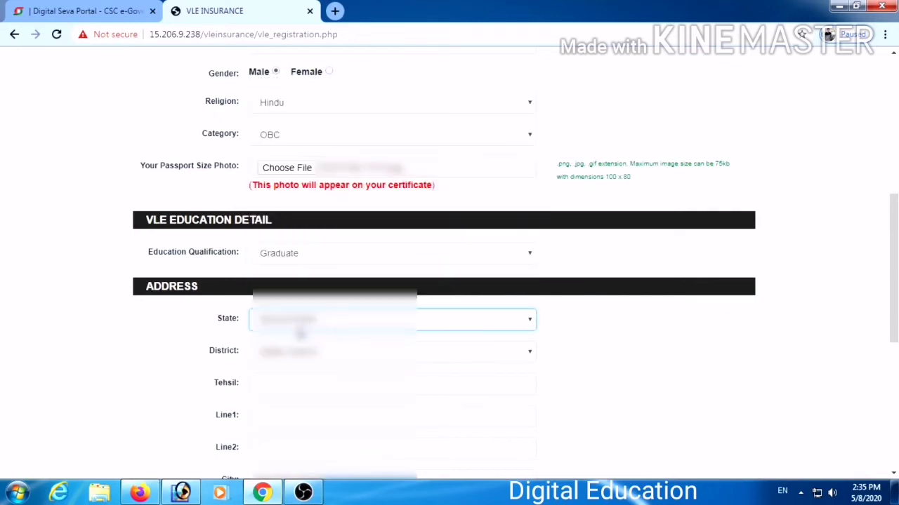
left_click(297, 356)
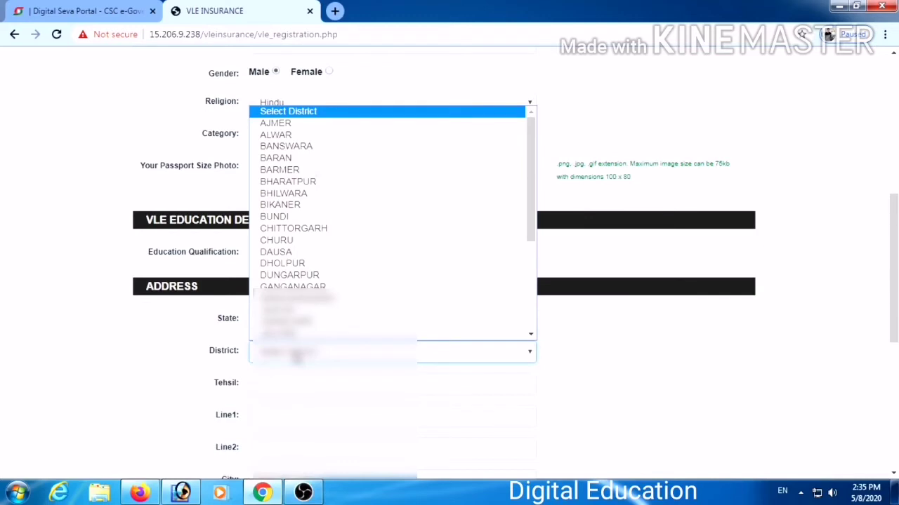
key("s")
key("i")
key("Return")
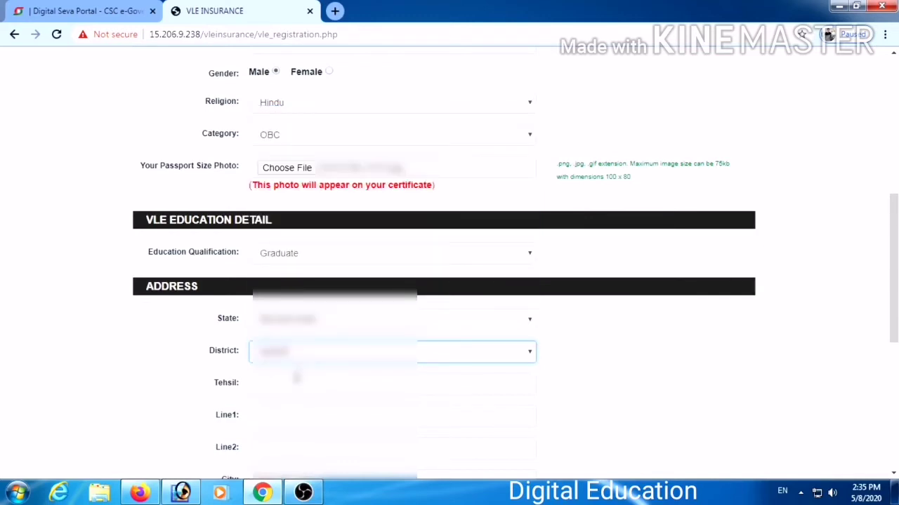
Fill in the tehsil, address line 1, city and pincode, leaving line 2 blank.
left_click(296, 380)
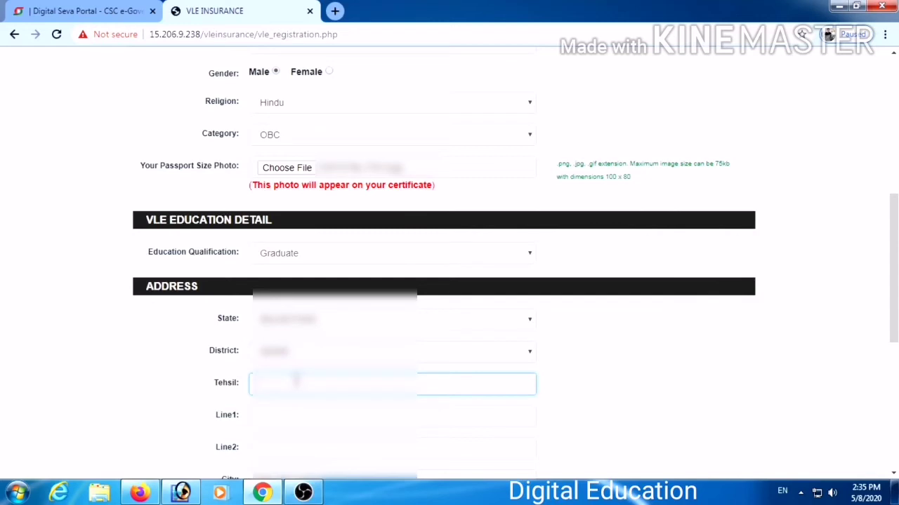
type("Sada")
key("BackSpace")
key("BackSpace")
key("BackSpace")
key("BackSpace")
type("Sanganer Tehsil")
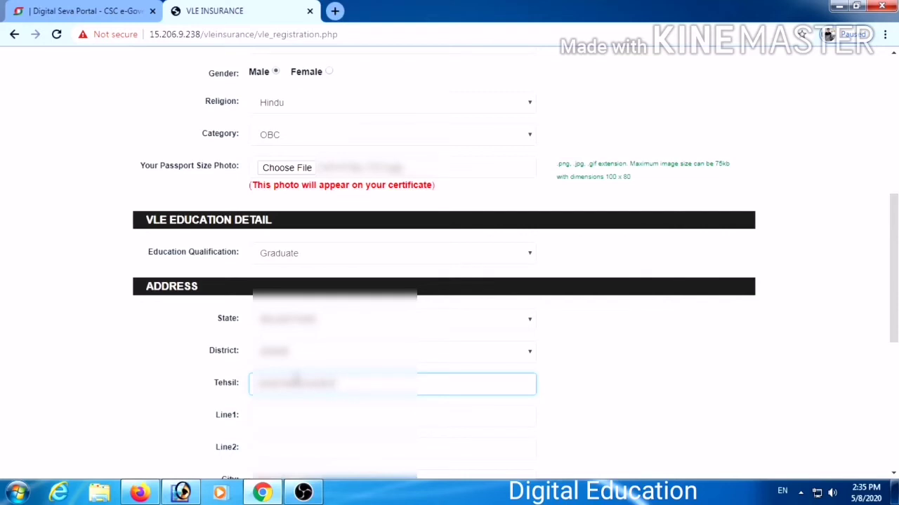
key("Tab")
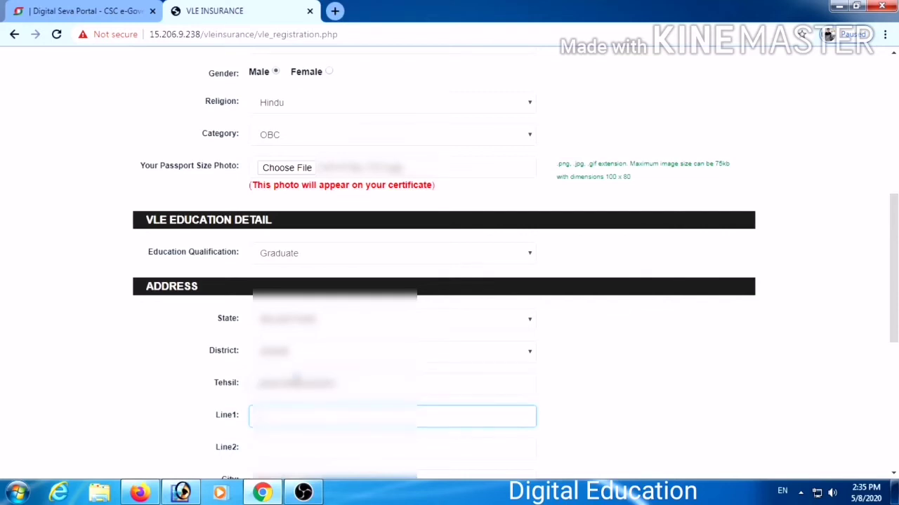
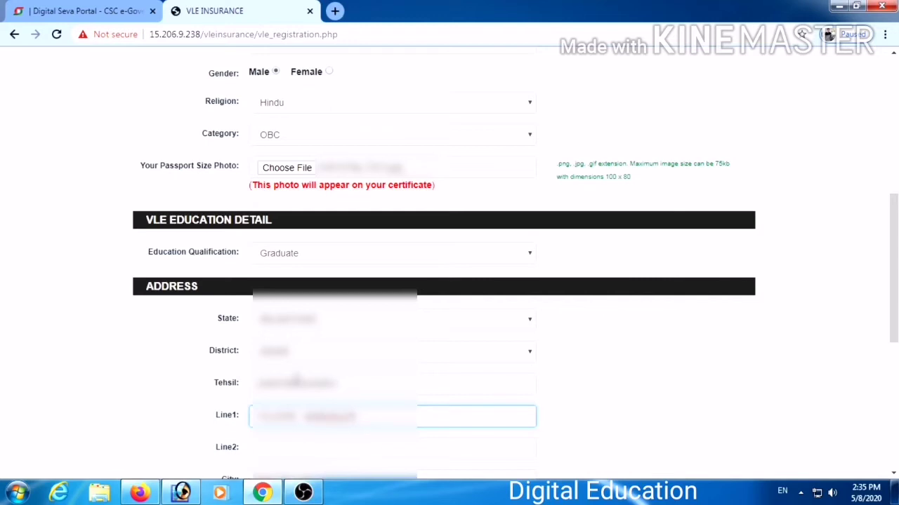
key("Tab")
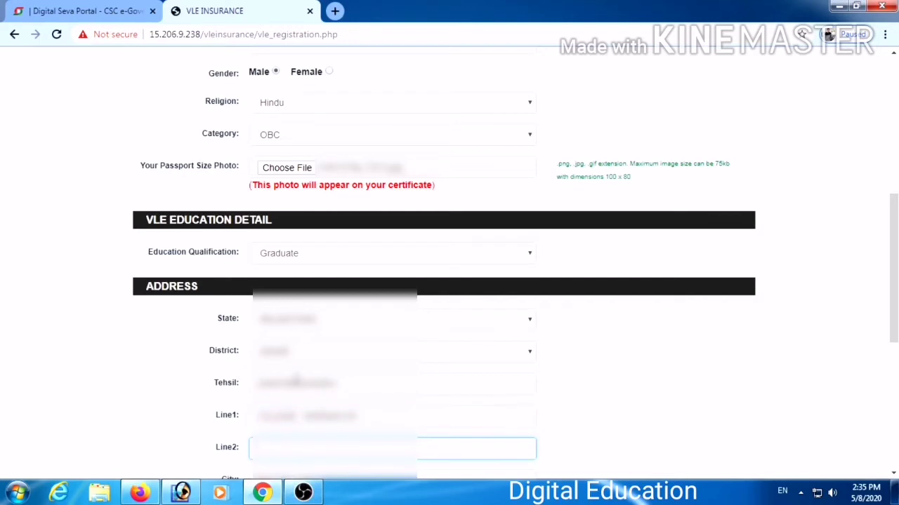
key("Tab")
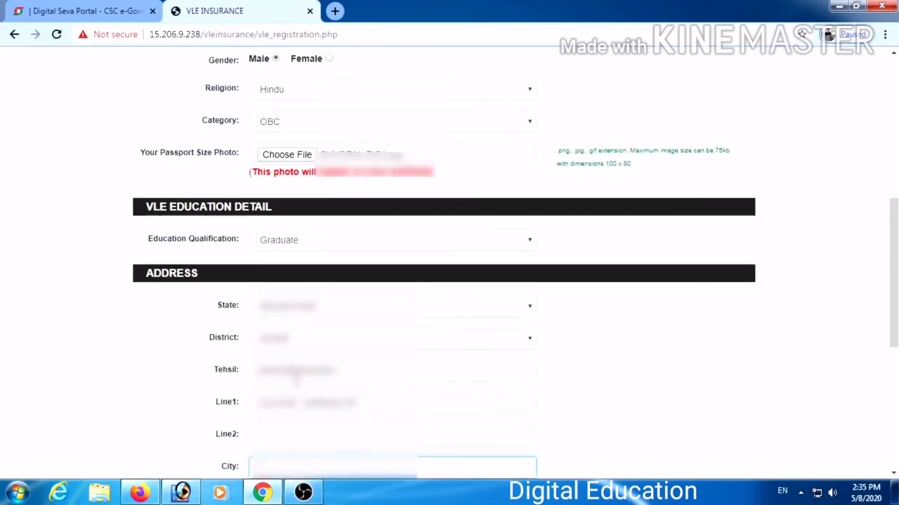
type("SIKAR")
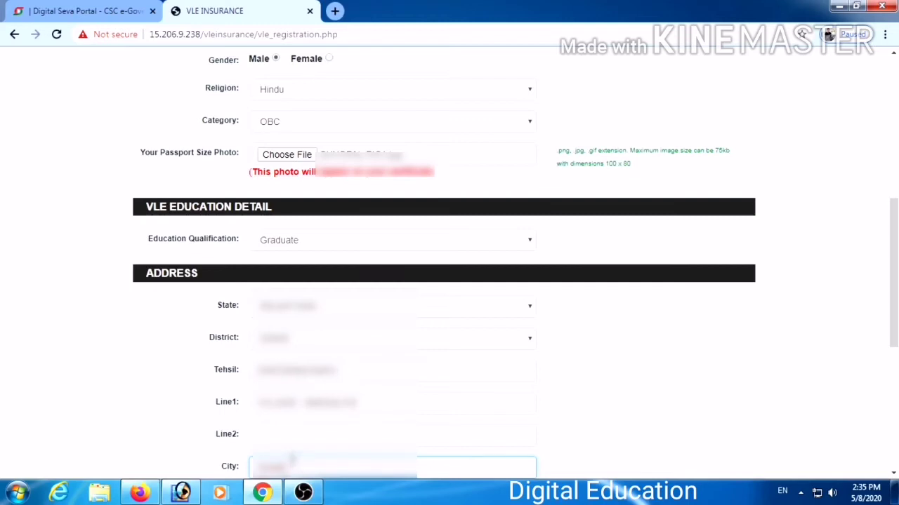
key("Tab")
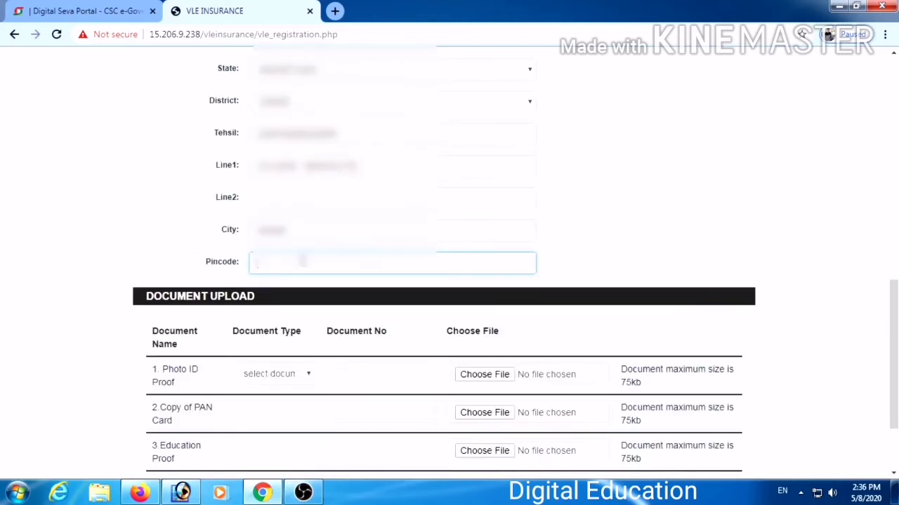
type("176001")
Choose Aadhar Card as Photo ID proof, enter the Aadhaar number, and attach the Aadhaar scan.
left_click(281, 375)
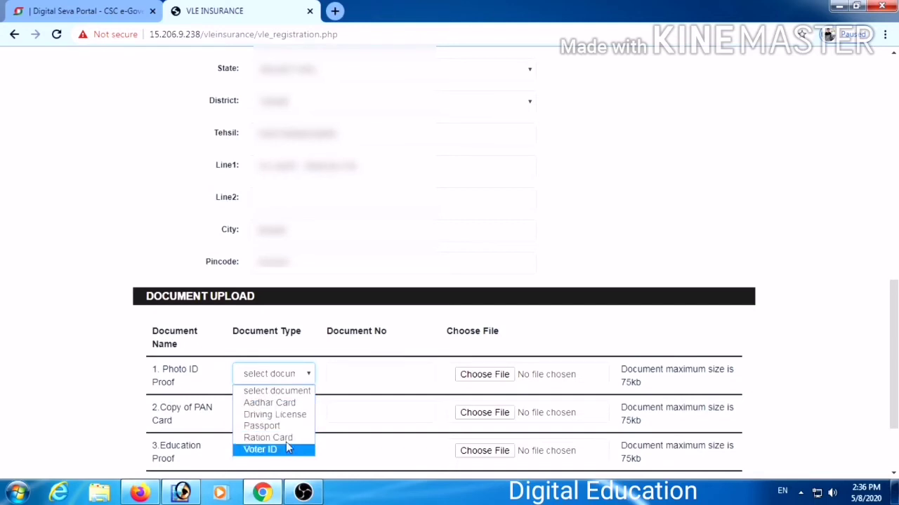
left_click(274, 403)
left_click(375, 378)
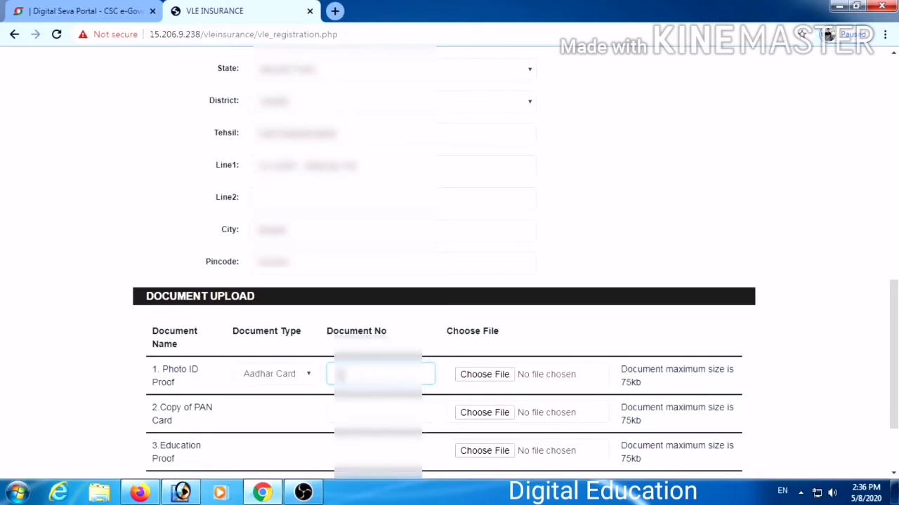
type("123456789")
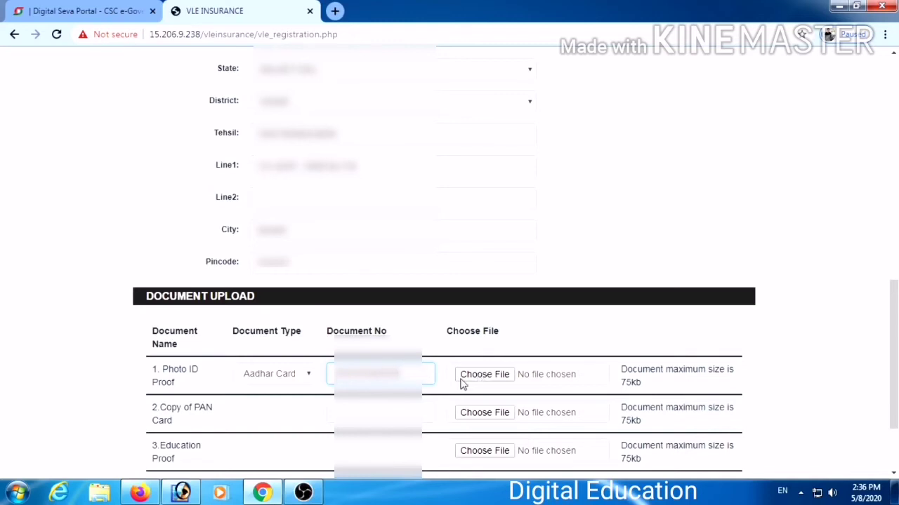
left_click(482, 377)
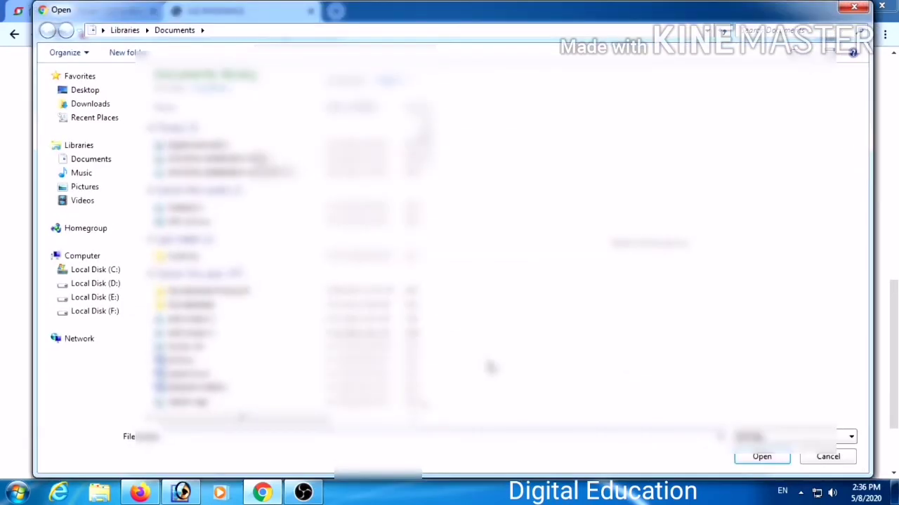
left_click(232, 172)
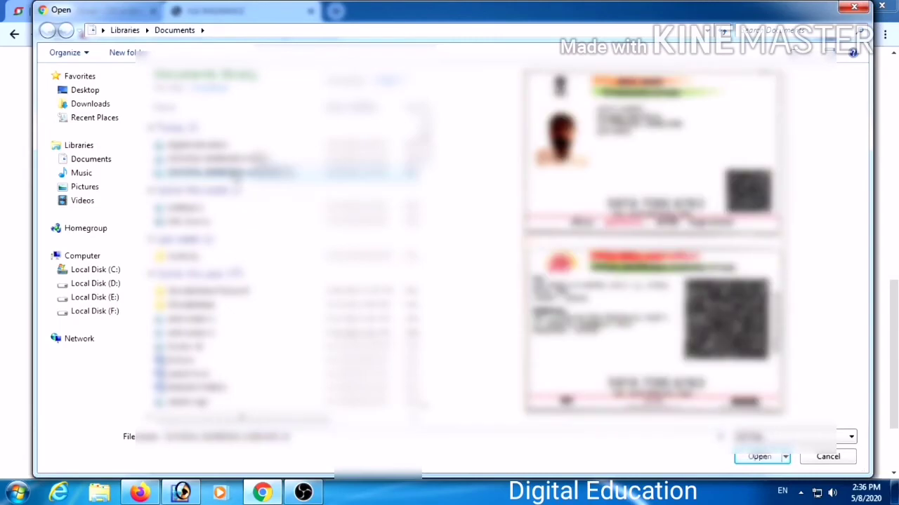
left_click(749, 458)
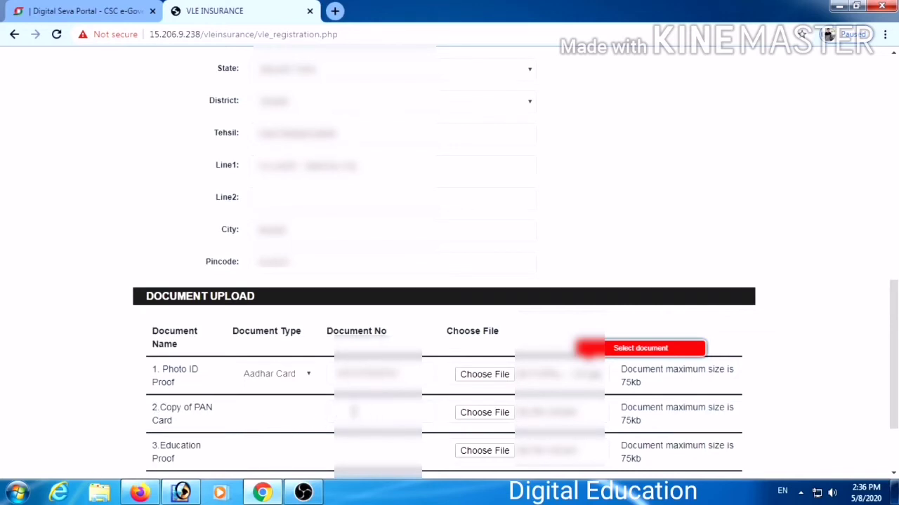
left_click(342, 411)
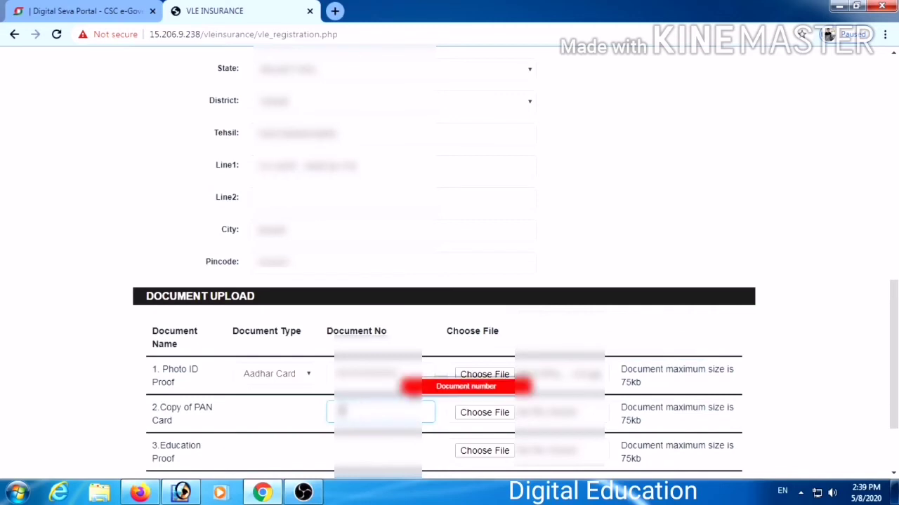
Enter the PAN card number and attach the PAN card image.
left_click(484, 413)
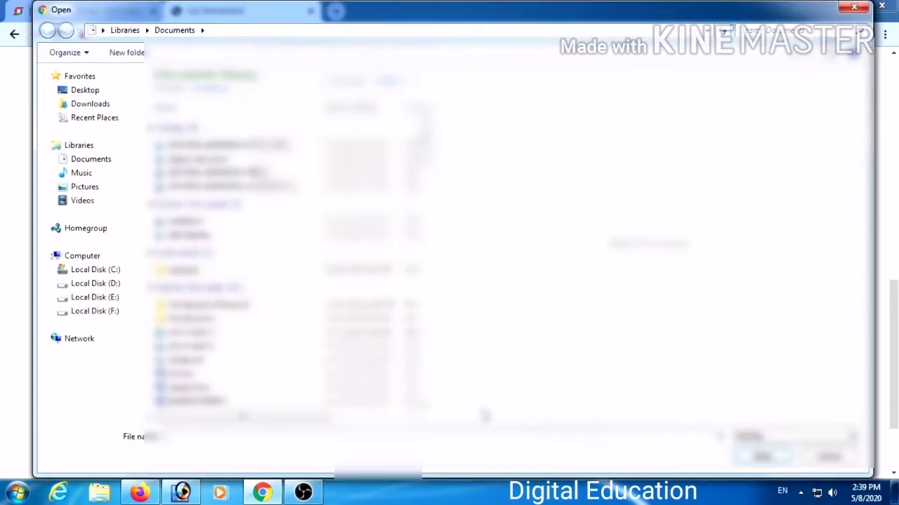
left_click(226, 148)
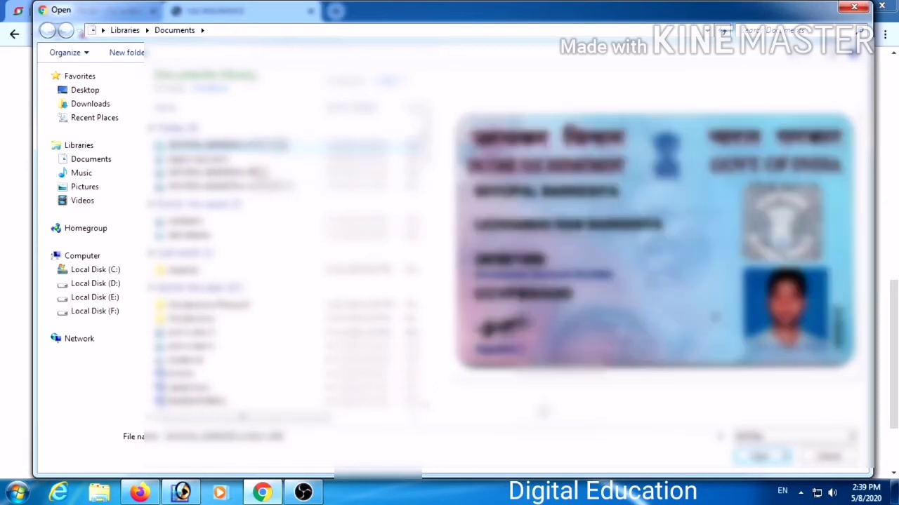
left_click(750, 460)
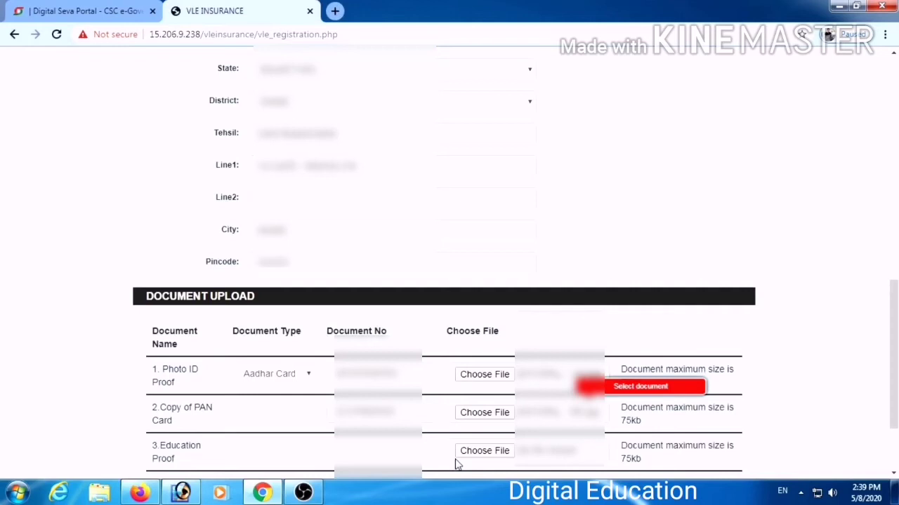
Attach the education proof file.
left_click(472, 453)
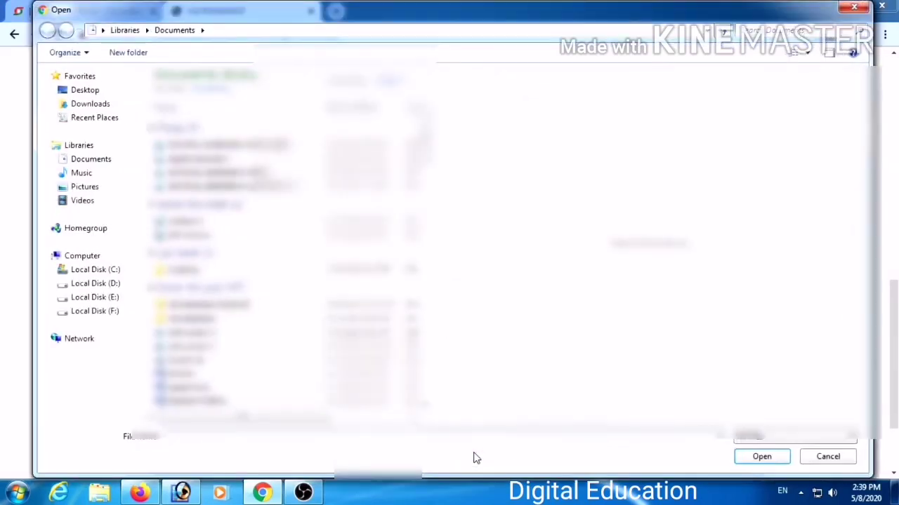
left_click(230, 175)
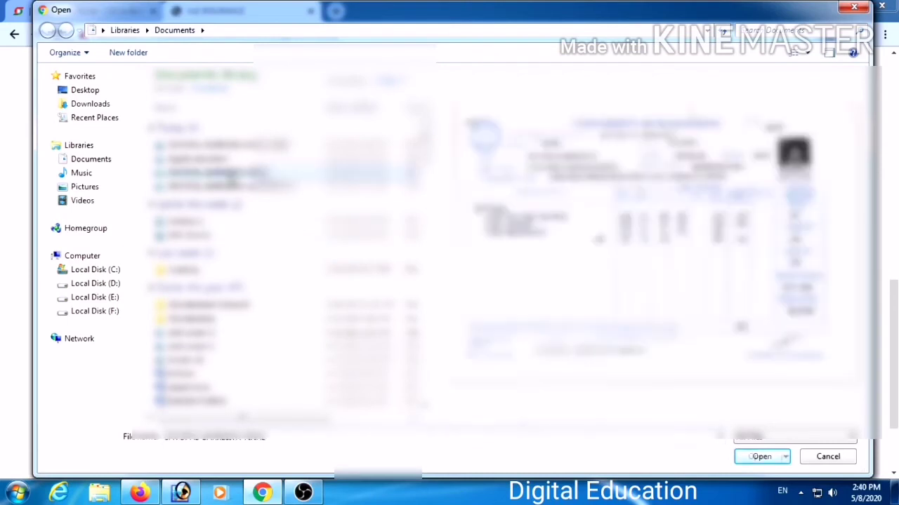
left_click(752, 457)
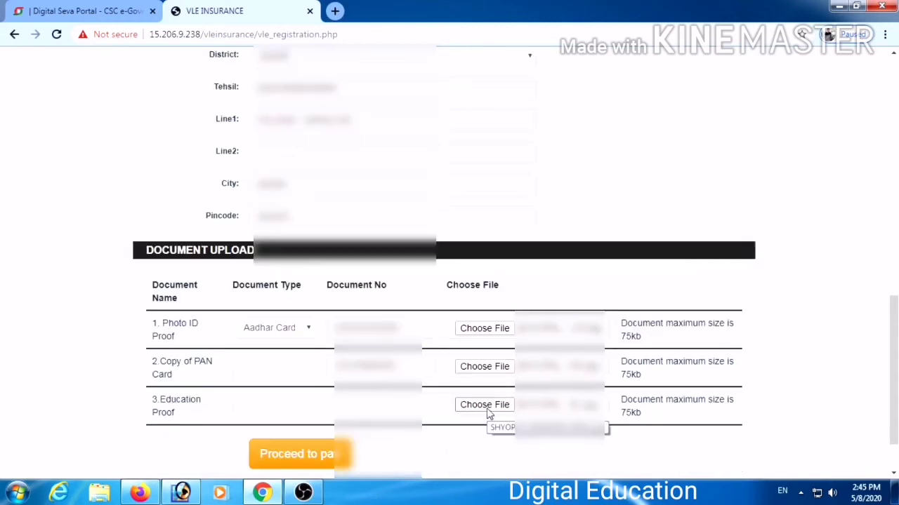
Proceed to payment and pay the ₹1 fee from CSC Wallet using the wallet password and PIN.
left_click(292, 465)
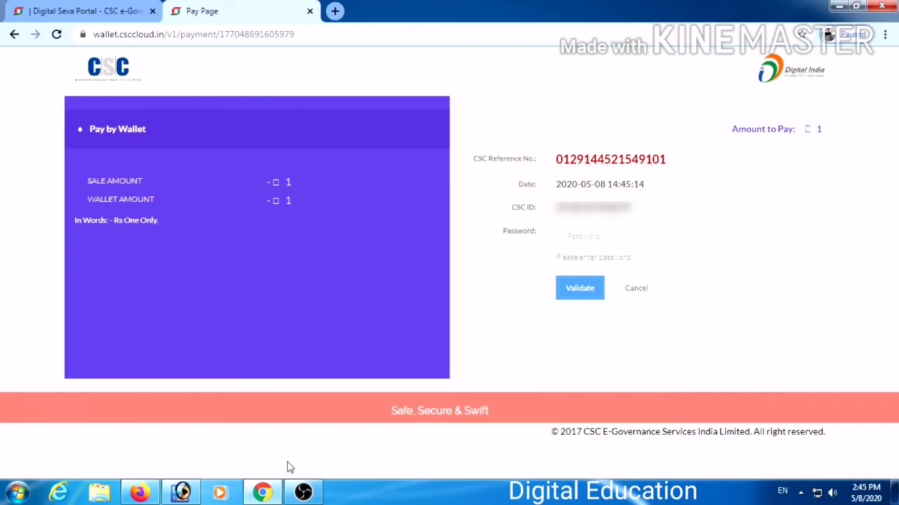
left_click(569, 237)
type("•••••••••")
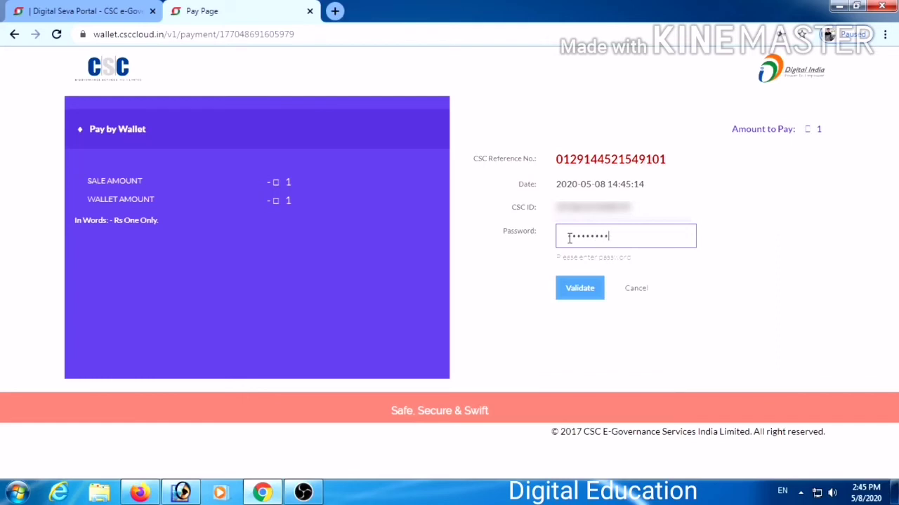
left_click(593, 298)
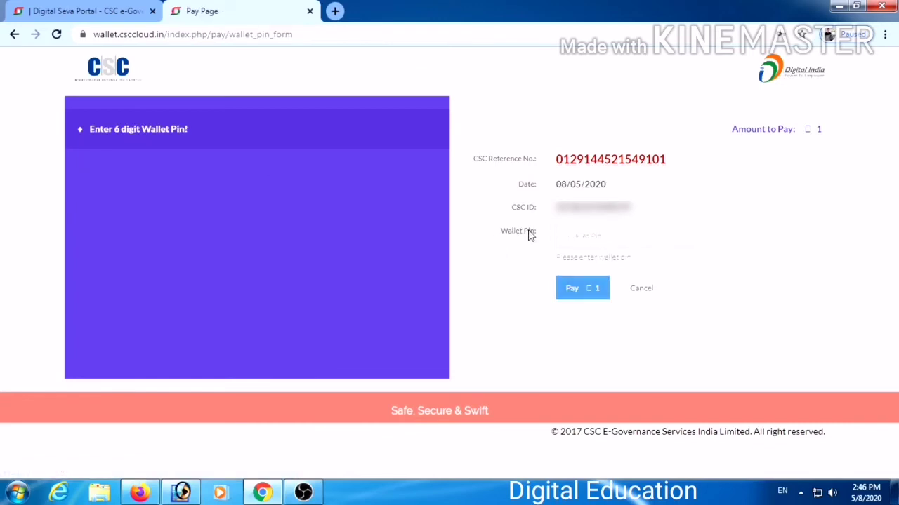
left_click(590, 235)
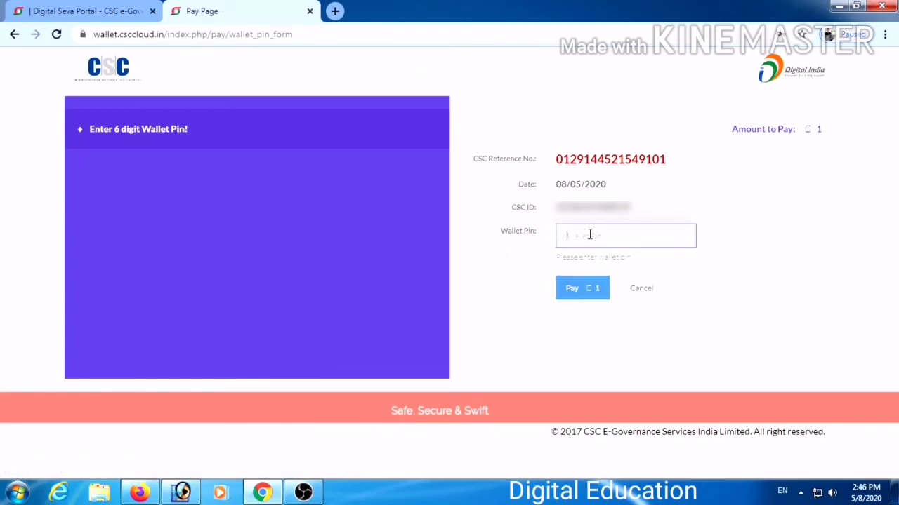
type("••••••")
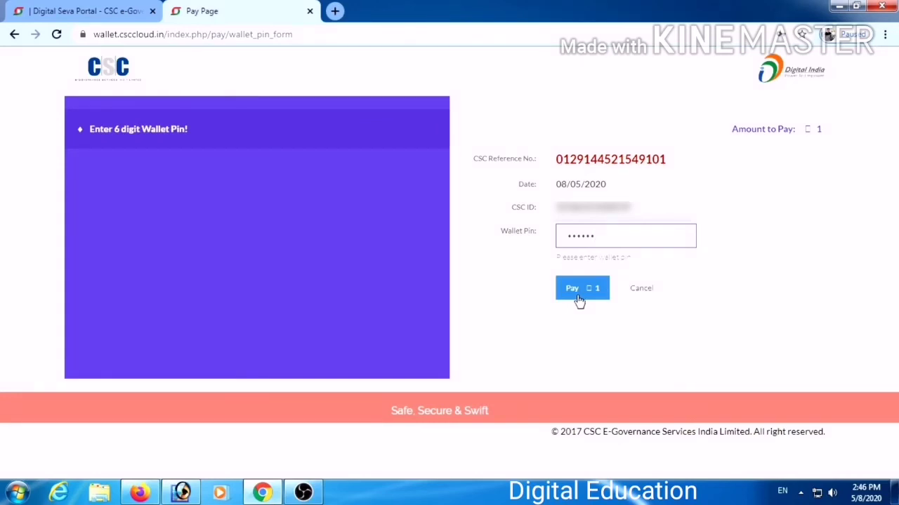
left_click(577, 301)
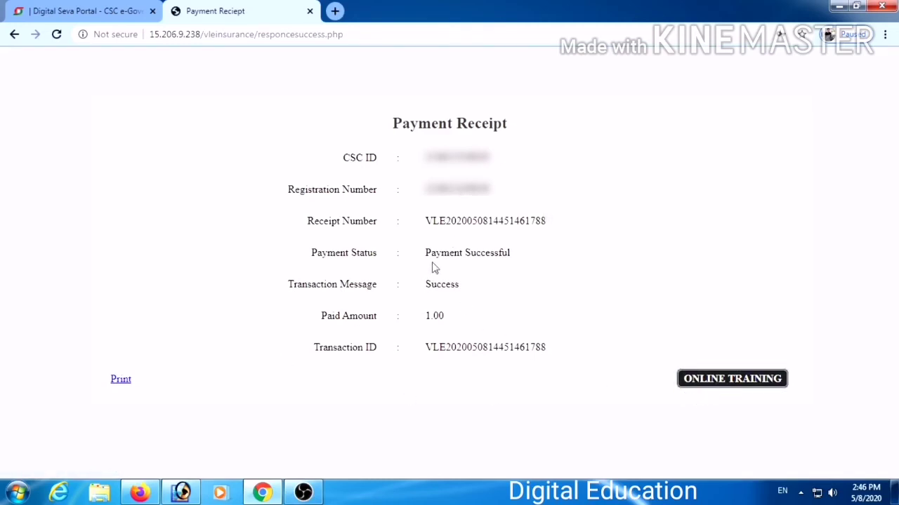
Print the receipt to PDF, saving it as 'Payment Reciept' in Downloads.
left_click(120, 378)
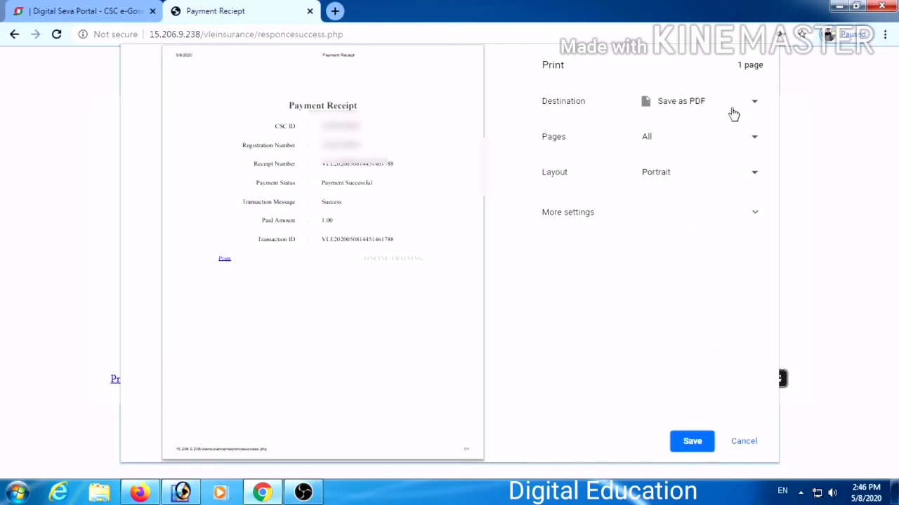
left_click(705, 445)
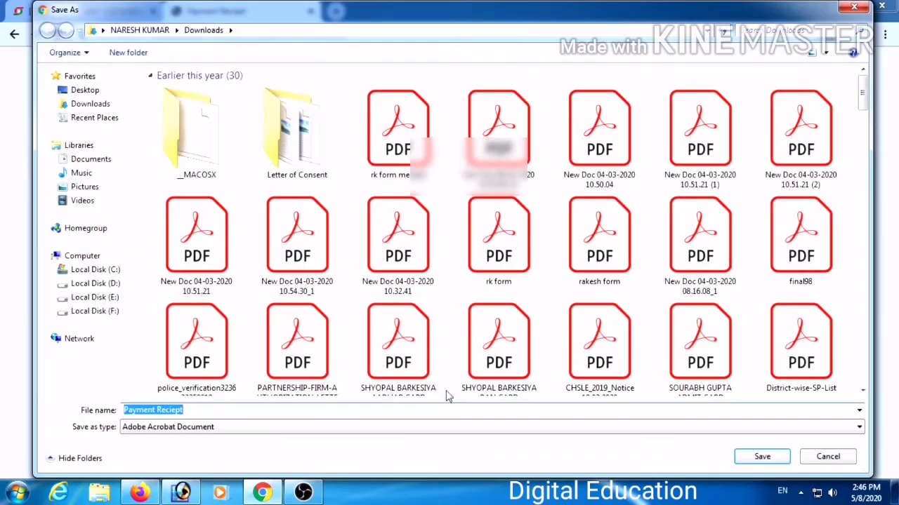
key("Return")
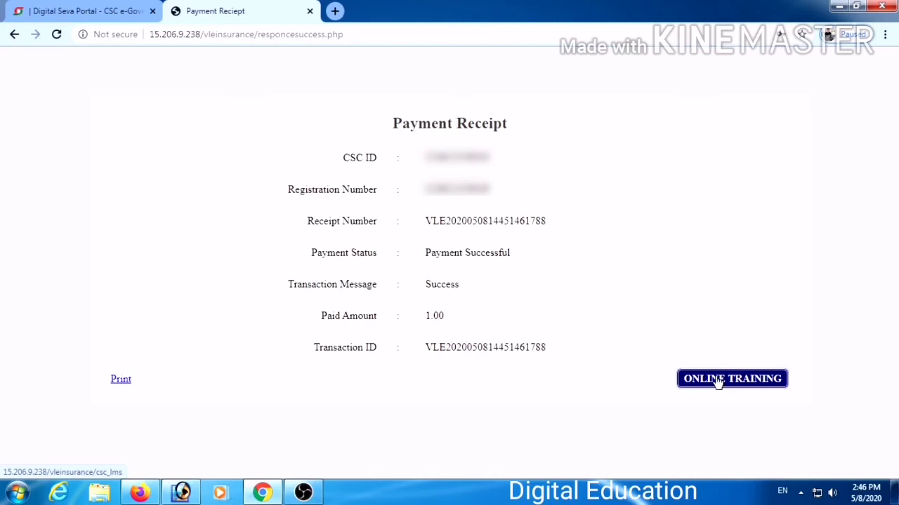
Open ONLINE TRAINING and log in with the registration number and mobile number.
left_click(719, 381)
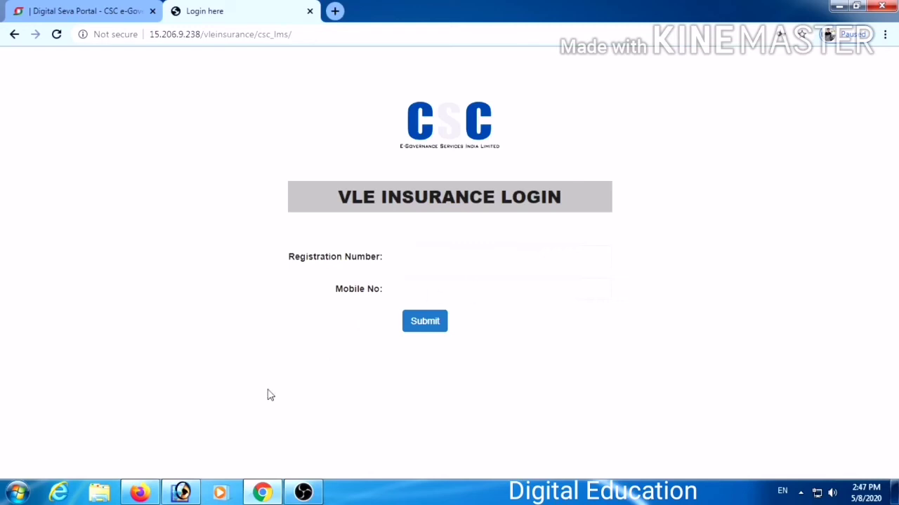
left_click(421, 254)
type("2")
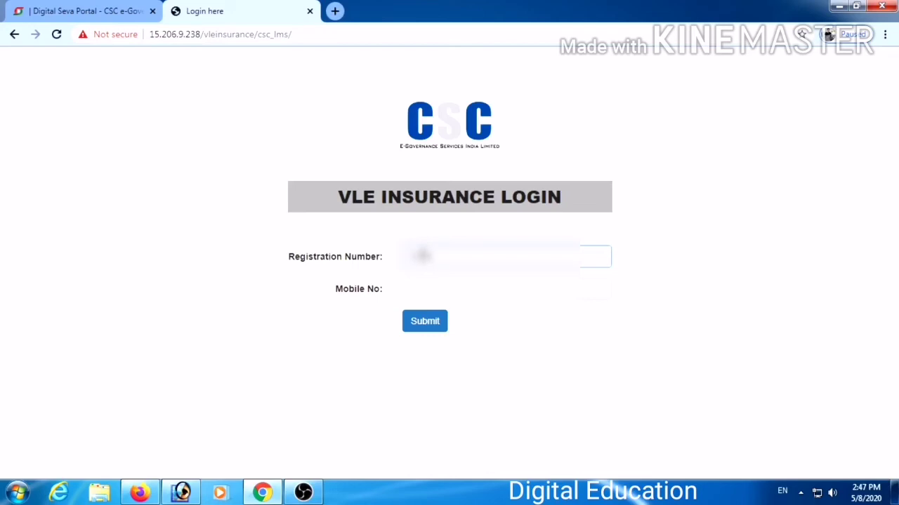
type("1111")
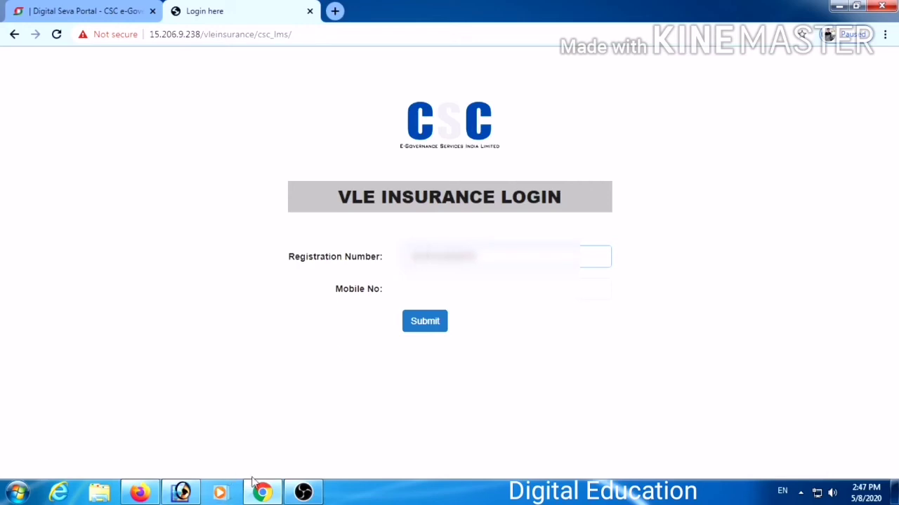
left_click(433, 288)
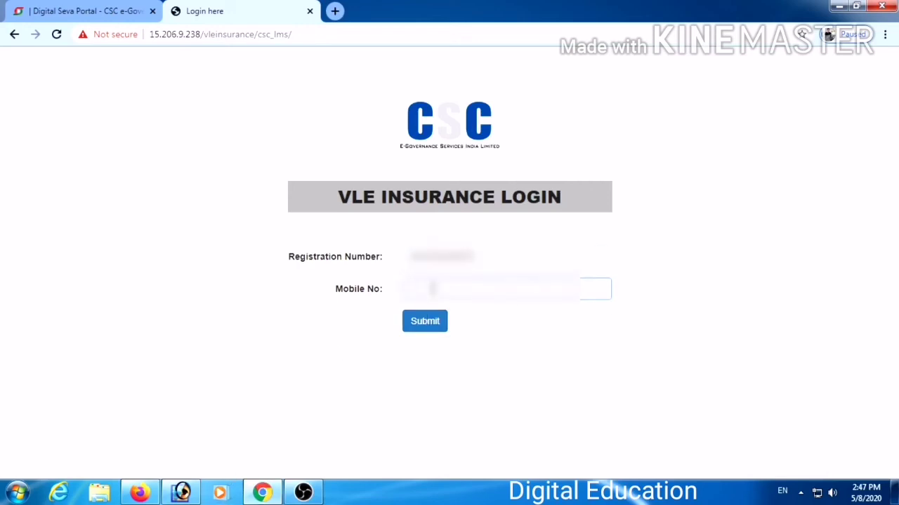
type("9876543")
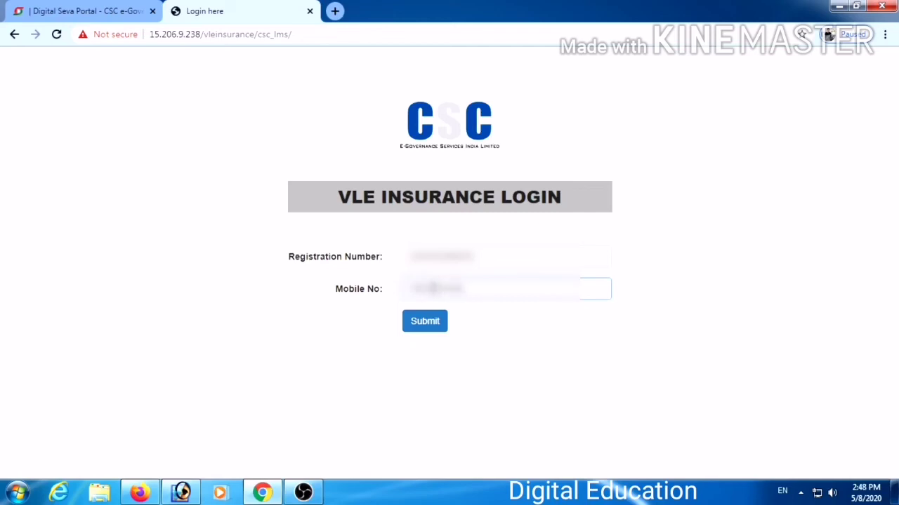
left_click(425, 321)
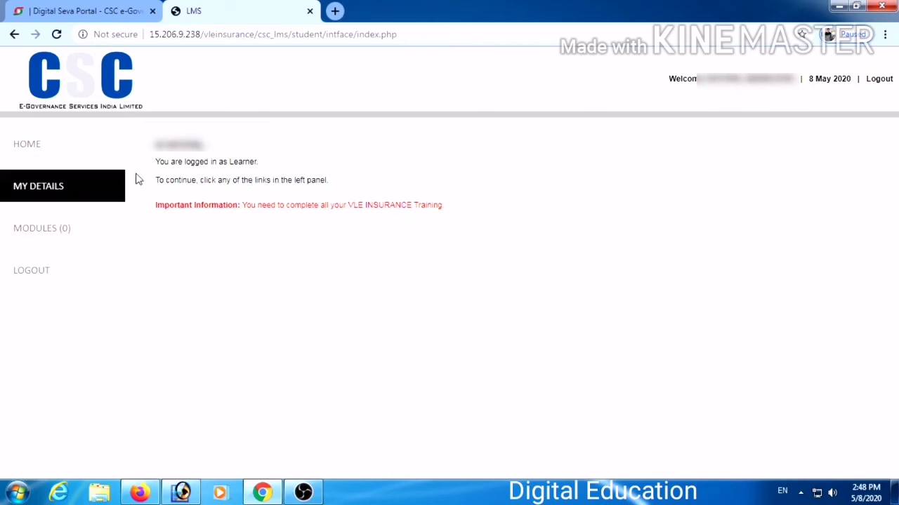
Review the learner's stored details, then list the training modules starting from History Of Life Insurance.
left_click(71, 202)
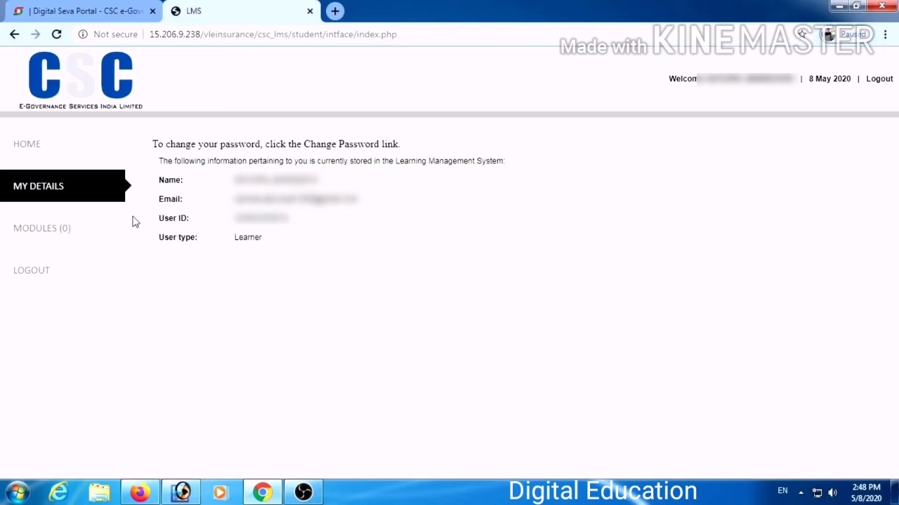
left_click(54, 232)
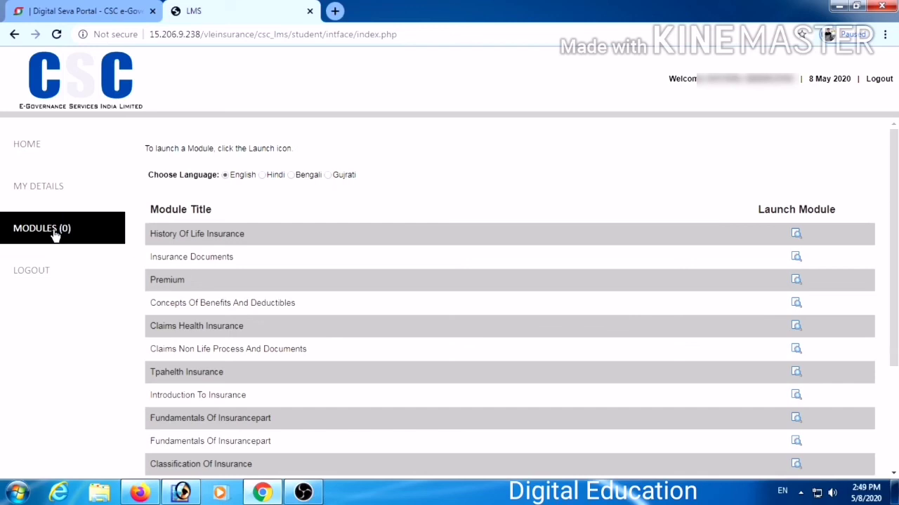
Launch the History Of Life Insurance module from the modules list.
scroll(202, 351, "down", 1)
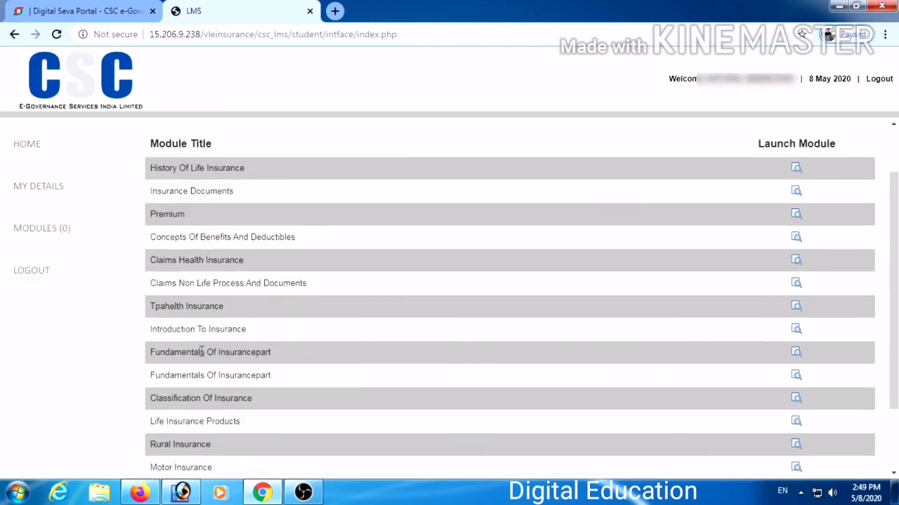
scroll(417, 271, "down", 2)
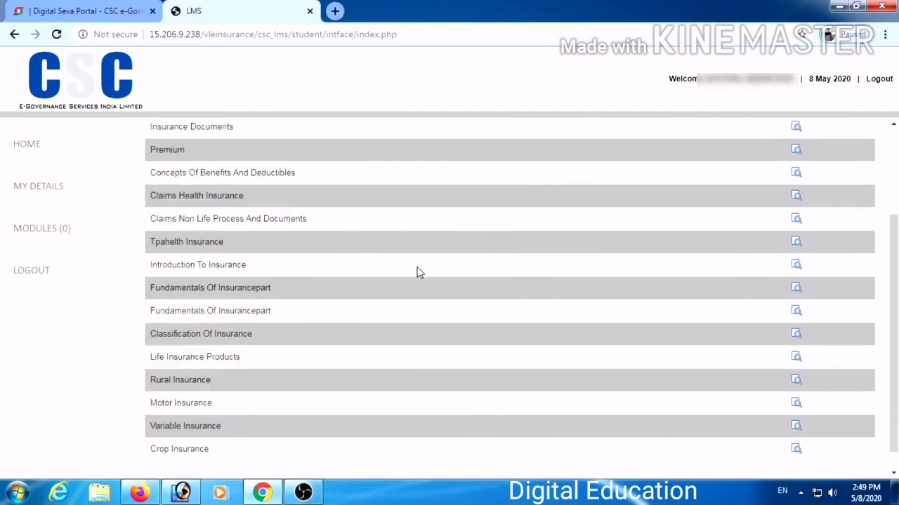
scroll(379, 335, "up", 3)
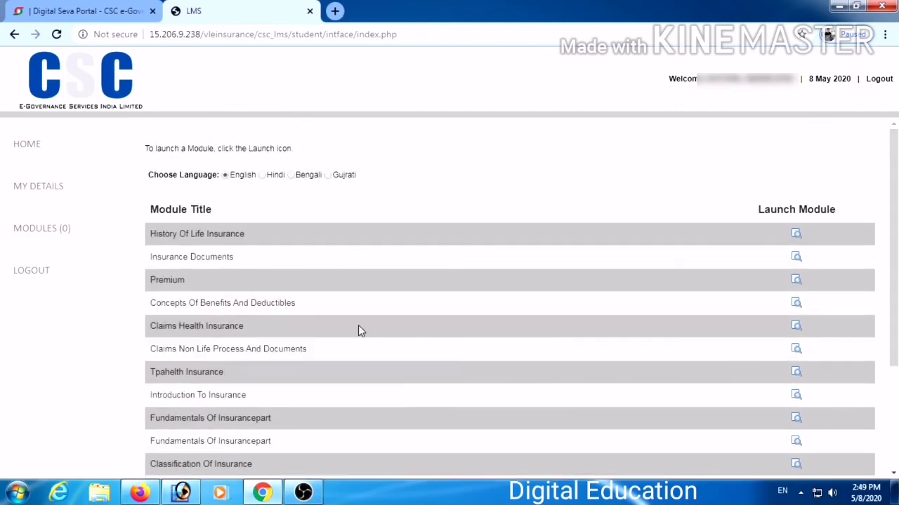
left_click(796, 236)
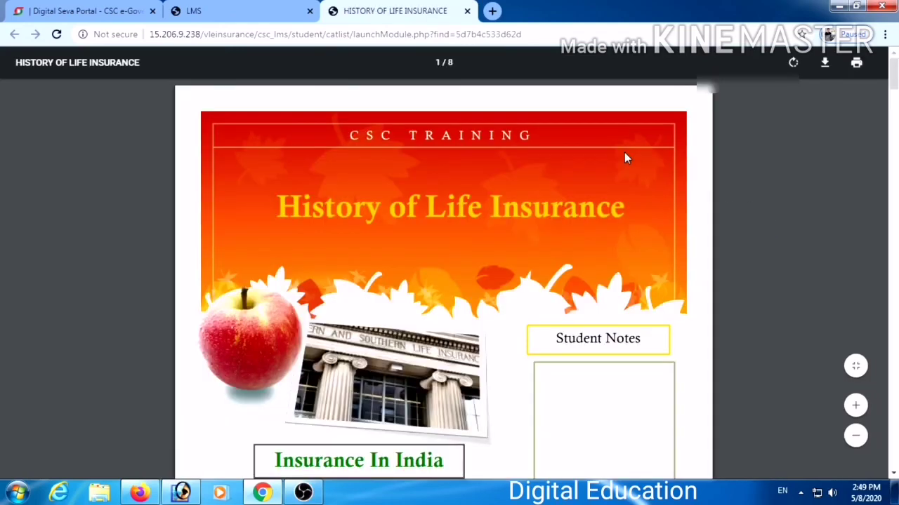
Try launching Insurance Documents, which is blocked by the 1-hour-per-module notice.
scroll(594, 311, "down", 10)
left_click(264, 10)
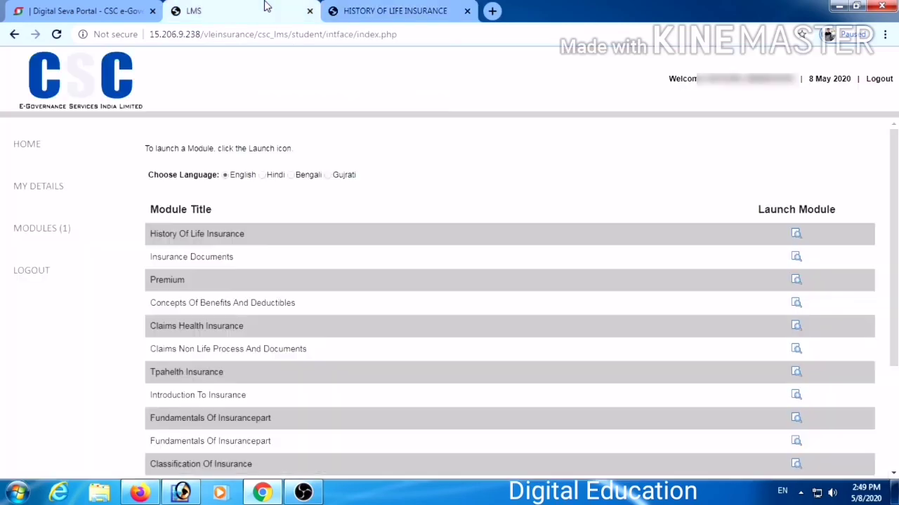
scroll(796, 239, "down", 1)
left_click(796, 239)
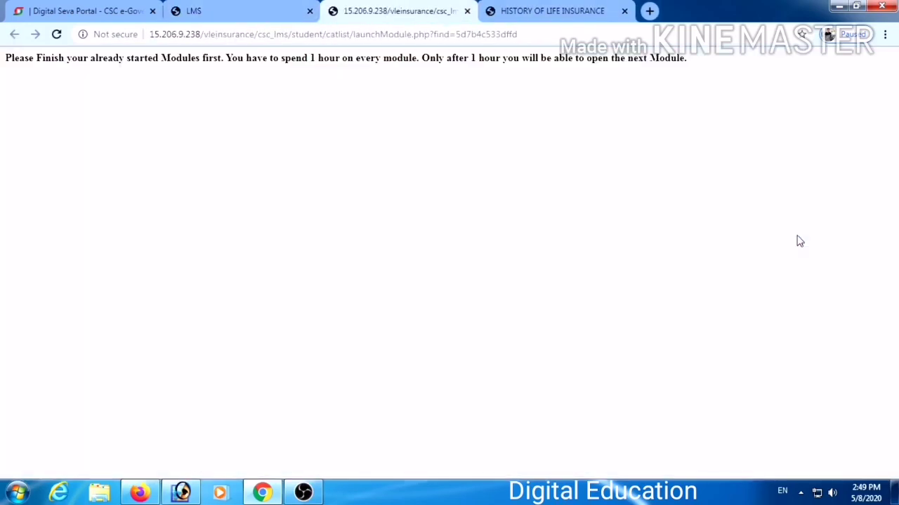
left_click(467, 11)
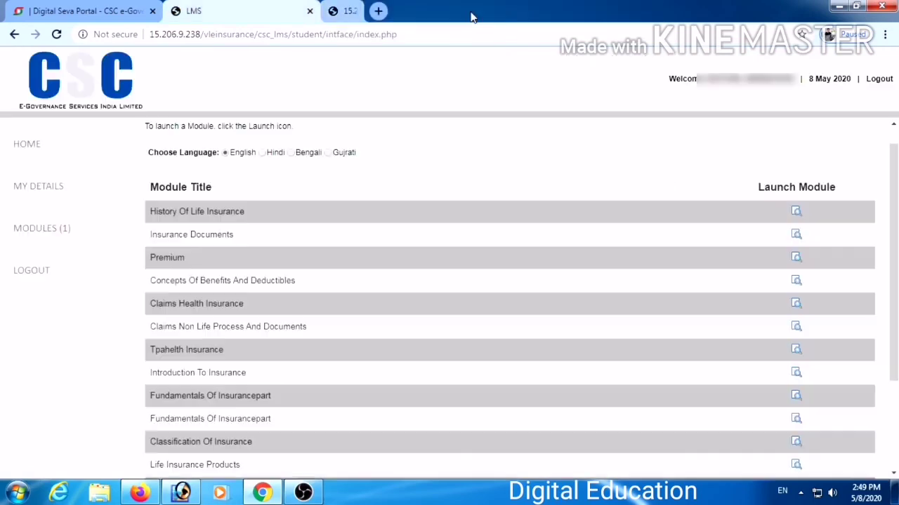
left_click(796, 234)
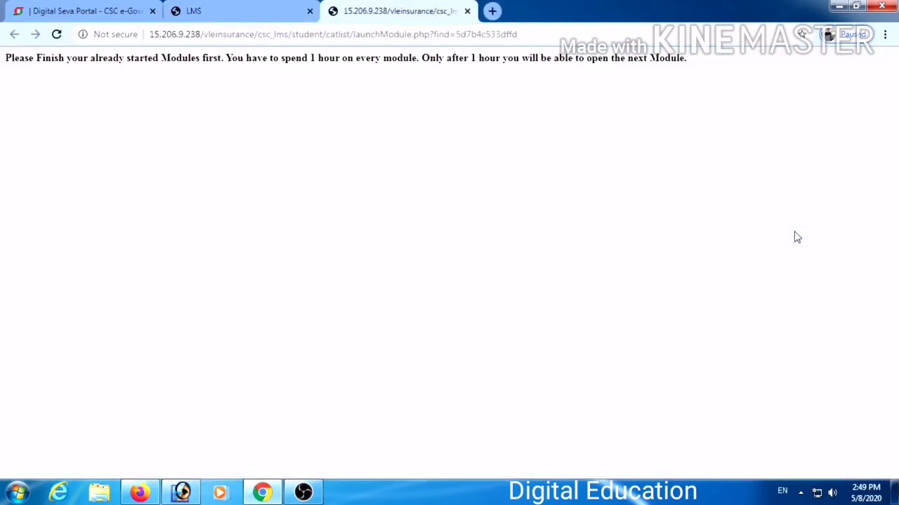